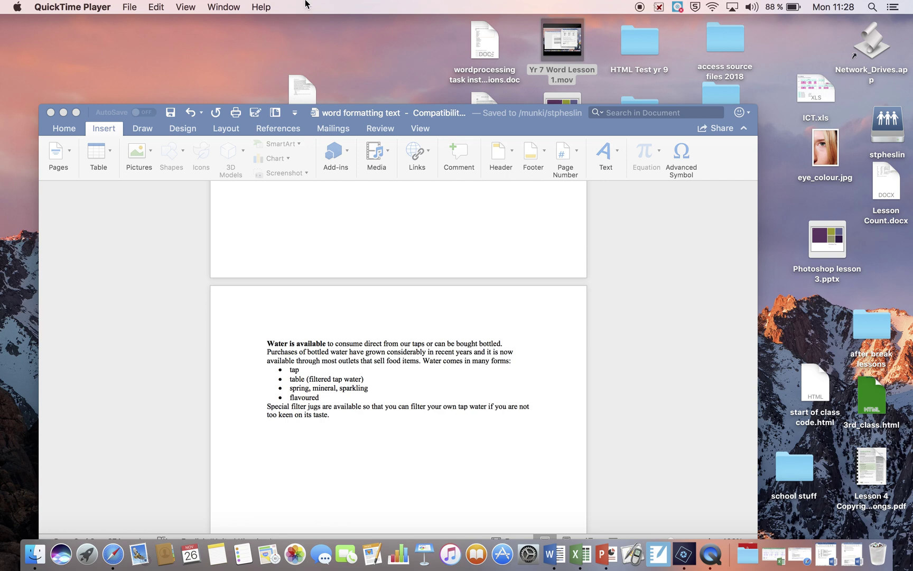
Insert a Blank header in the document and enter the text "Water factsheet 26/11/2018".
click(99, 131)
click(101, 129)
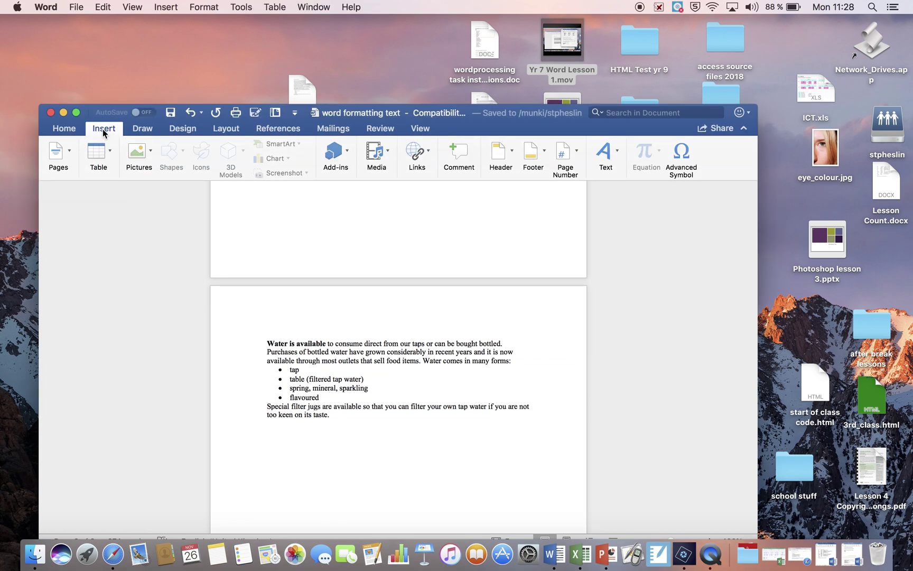
click(513, 153)
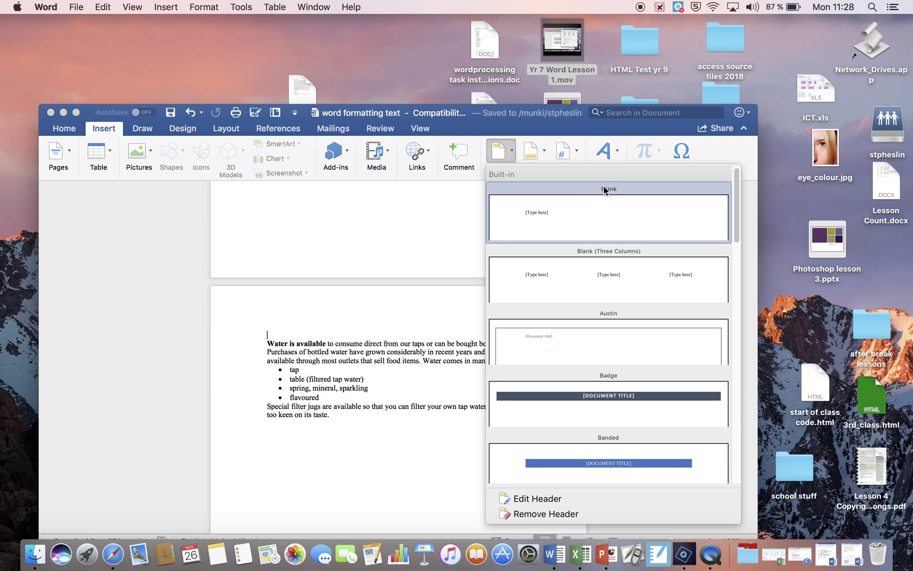
click(584, 210)
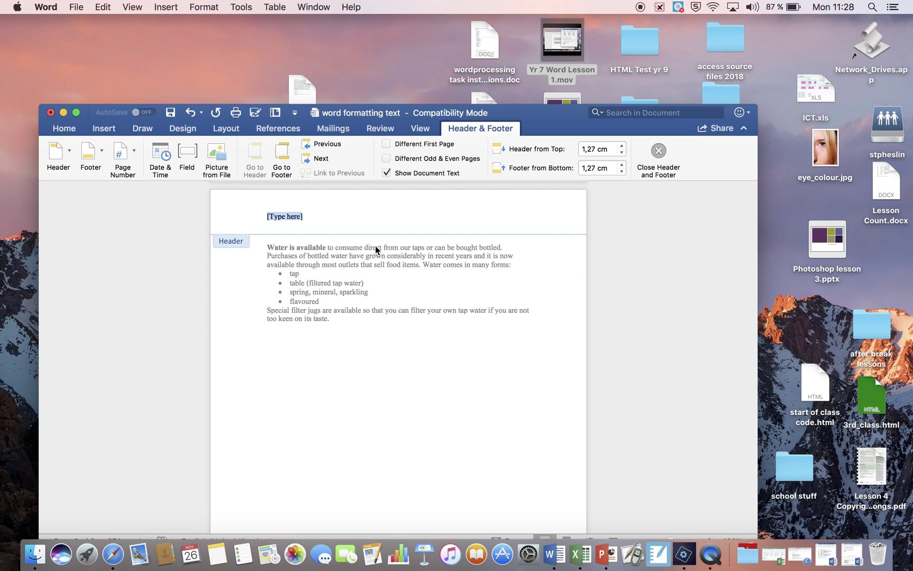
text(Water)
text(26/11/2018)
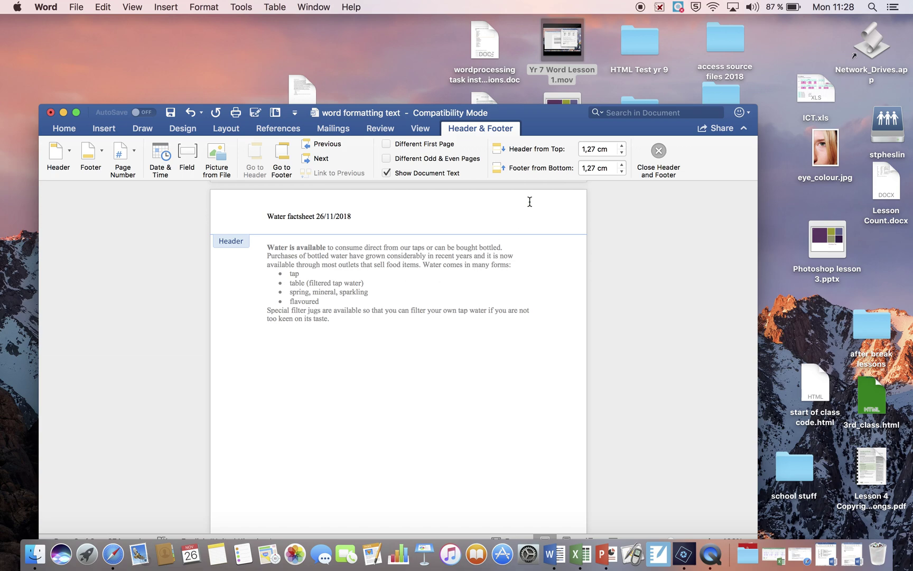
Bring up the minimised task instructions document and read the tasks on header formatting and page numbers.
drag(561, 127, 542, 123)
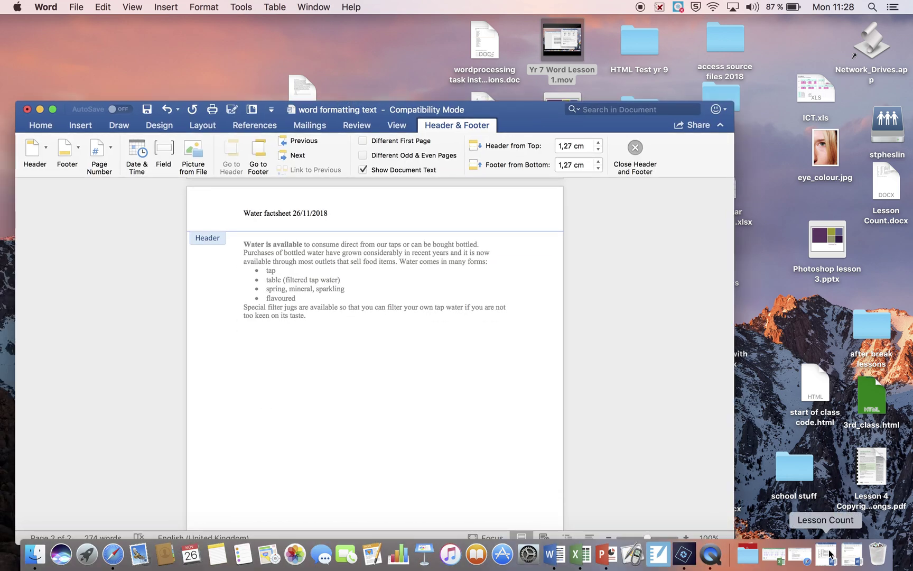
click(853, 554)
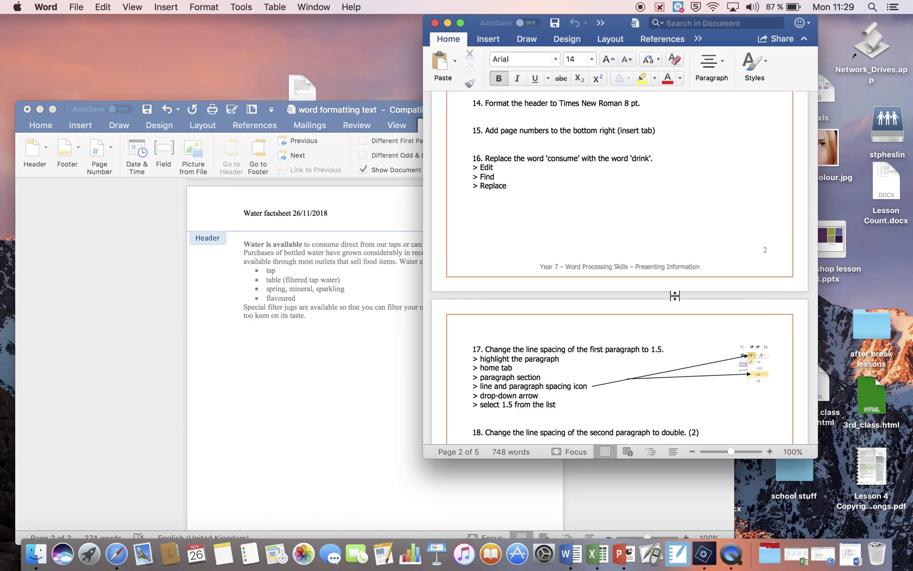
scroll(675, 294, down, 7)
scroll(674, 295, down, 2)
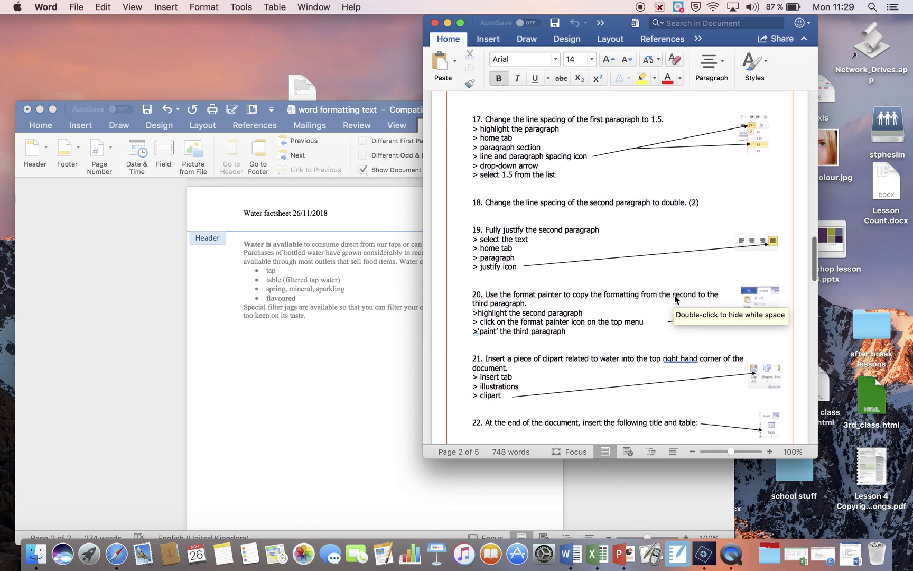
scroll(675, 297, up, 8)
scroll(675, 299, up, 2)
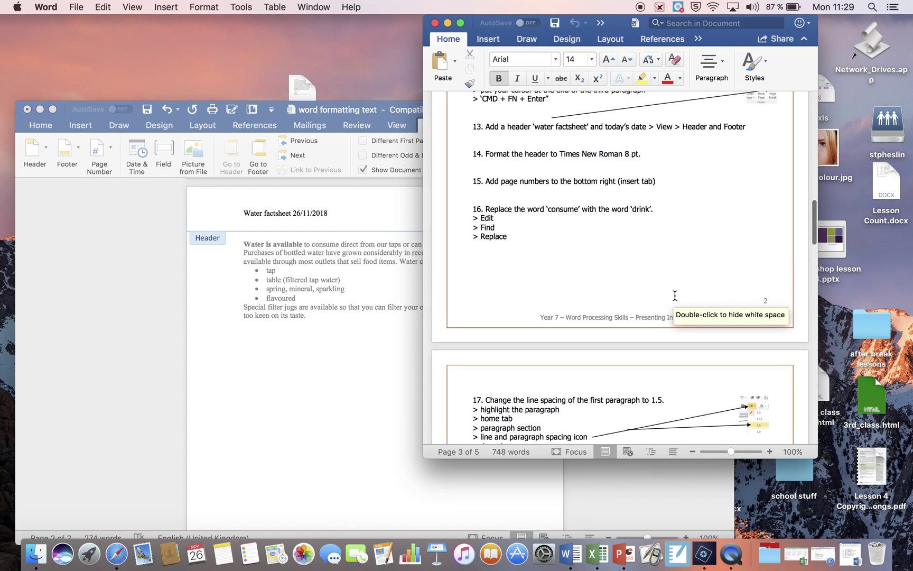
scroll(596, 195, up, 1)
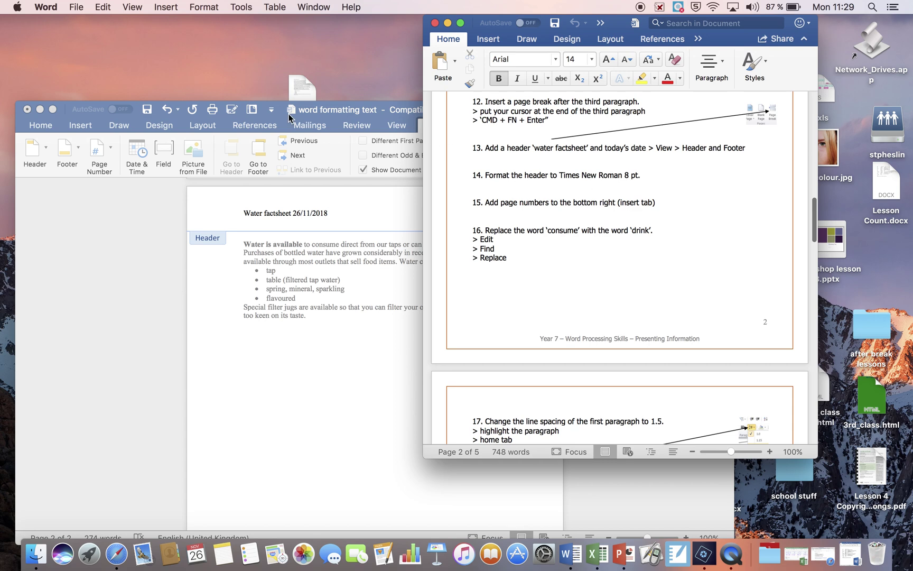
Set the font size of the whole header text "Water factsheet 26/11/2018" to 8 pt.
click(259, 123)
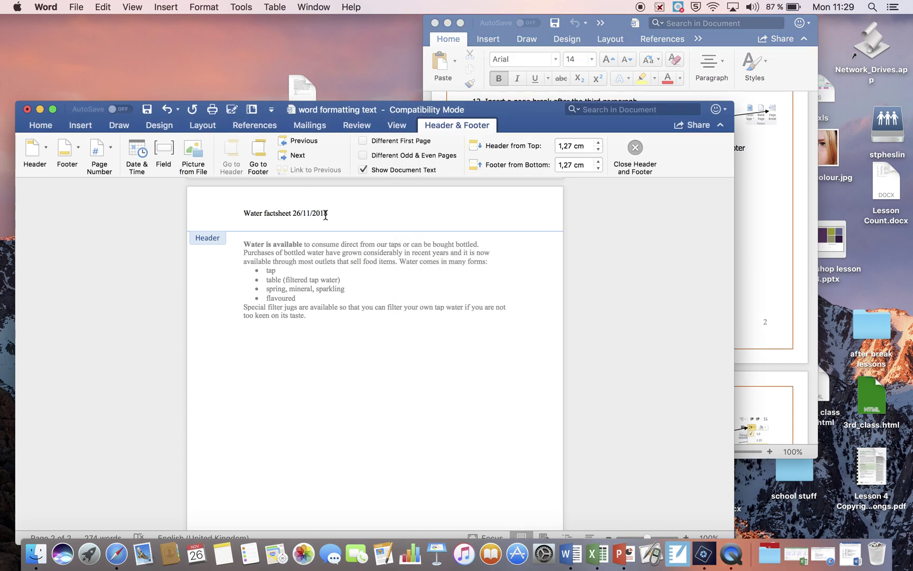
drag(325, 215, 259, 212)
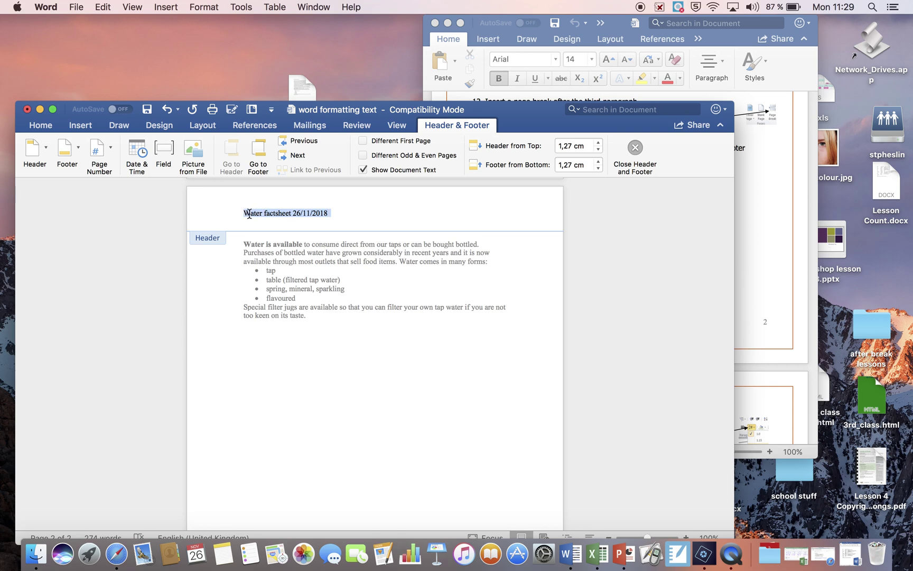
click(41, 126)
click(183, 146)
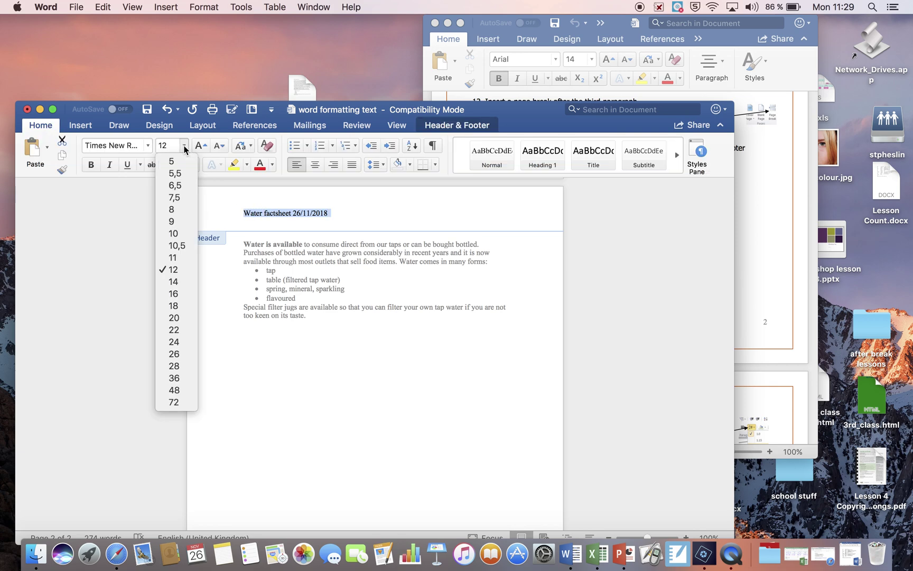
click(175, 210)
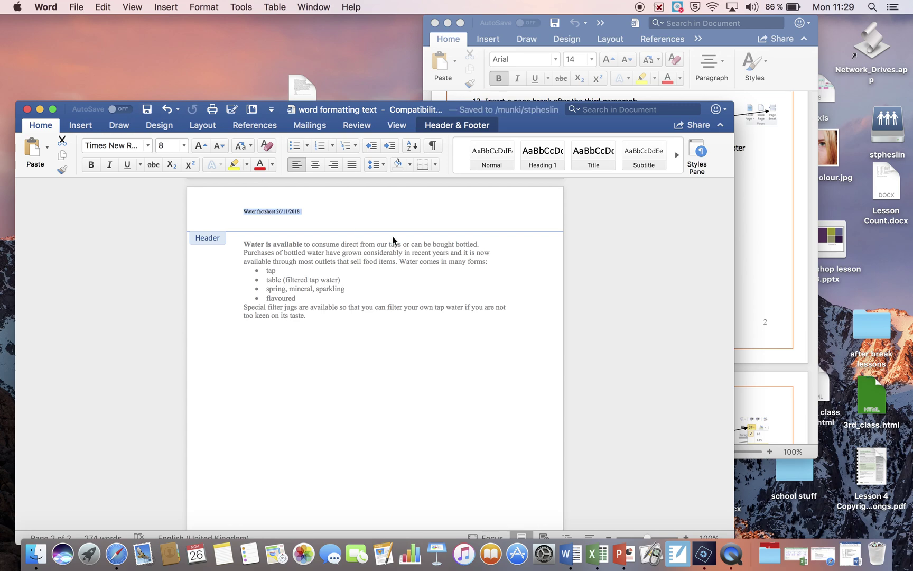
Check the page number task in the instructions, and leave header editing in the word formatting text document.
click(754, 217)
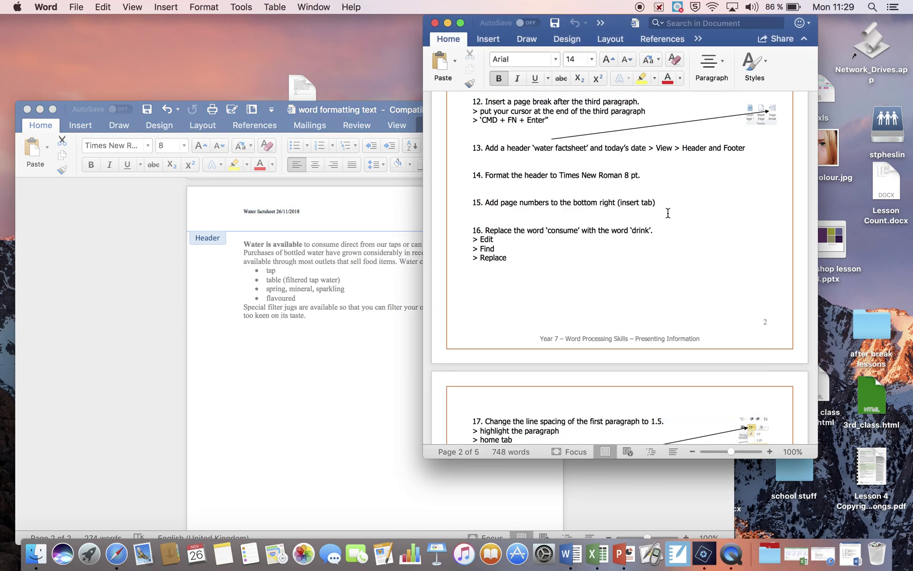
scroll(562, 212, down, 3)
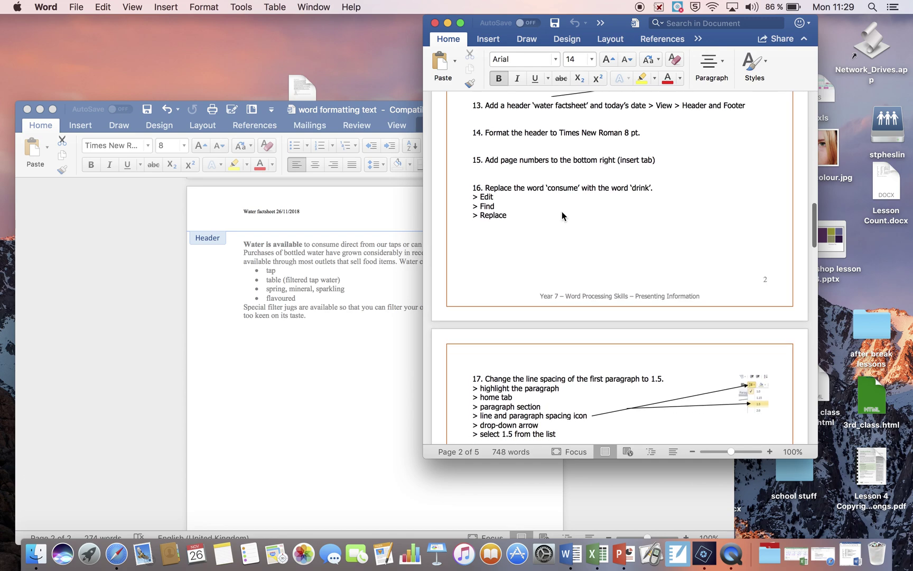
click(366, 346)
double_click(301, 239)
click(376, 355)
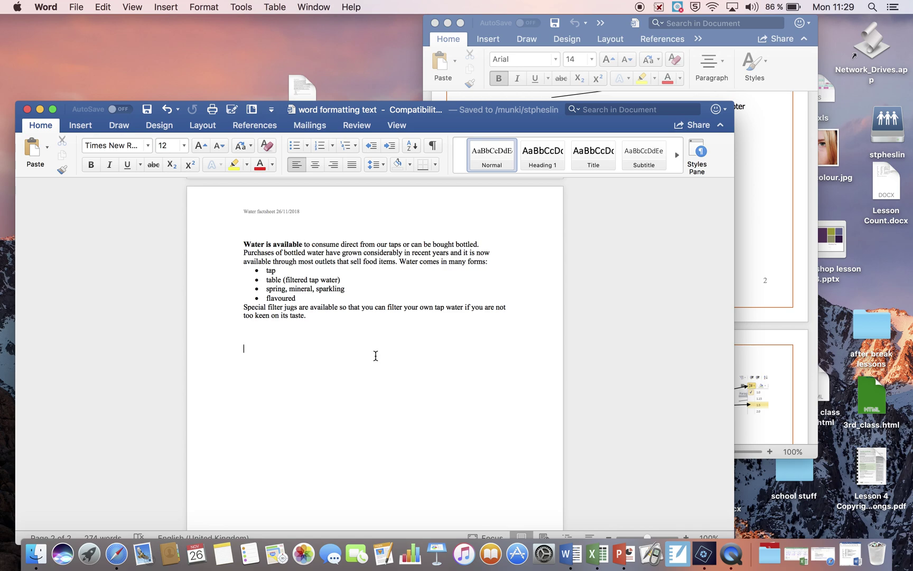
Look through the first page and the built-in footer designs, and reread the page number task in the instructions.
scroll(432, 252, up, 5)
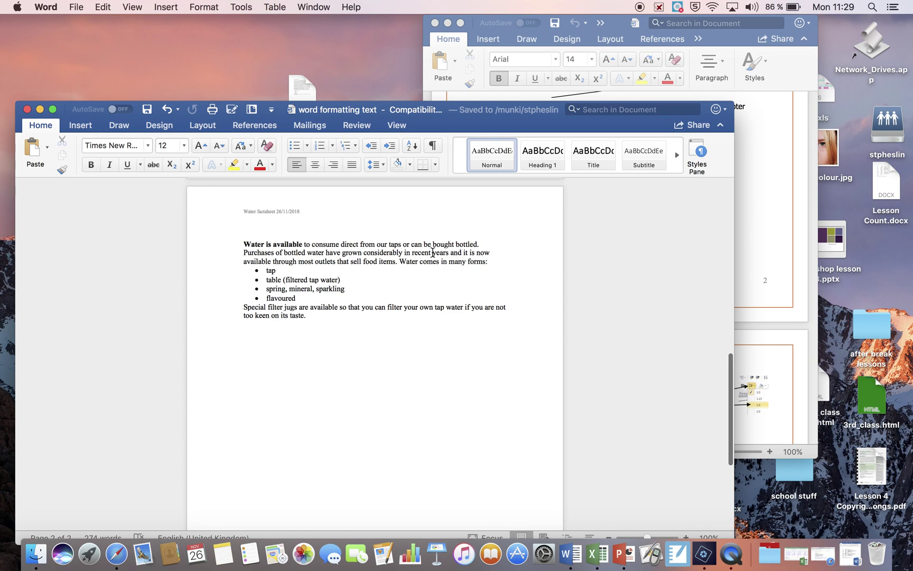
scroll(432, 252, up, 10)
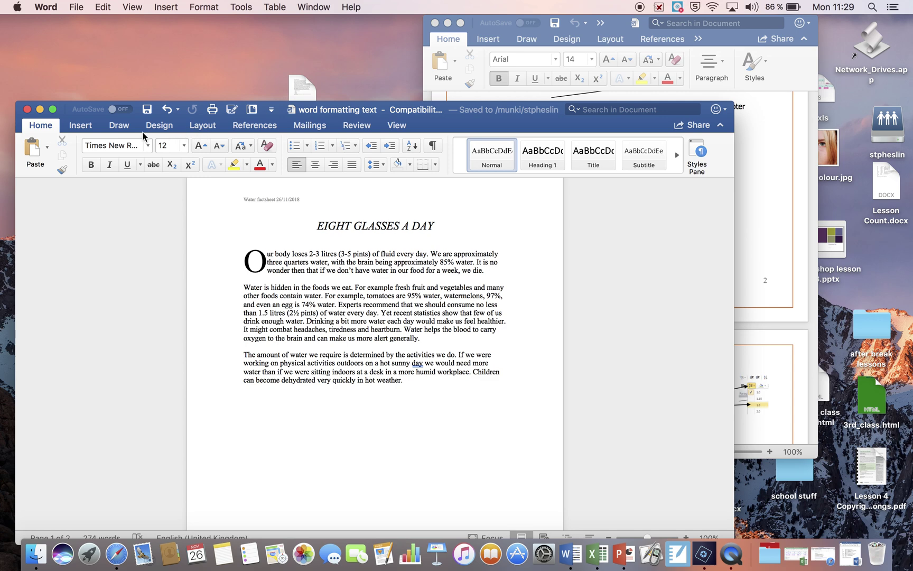
click(85, 126)
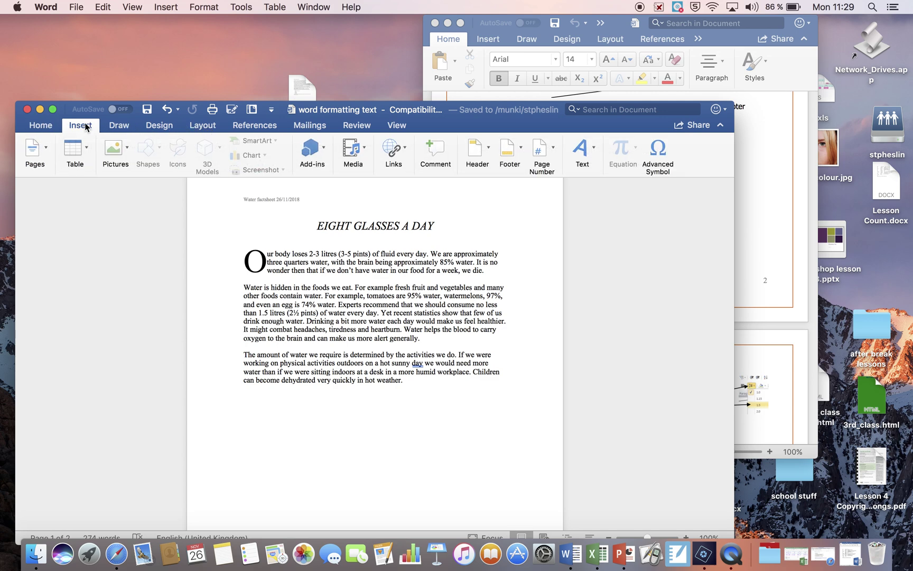
click(512, 154)
click(768, 171)
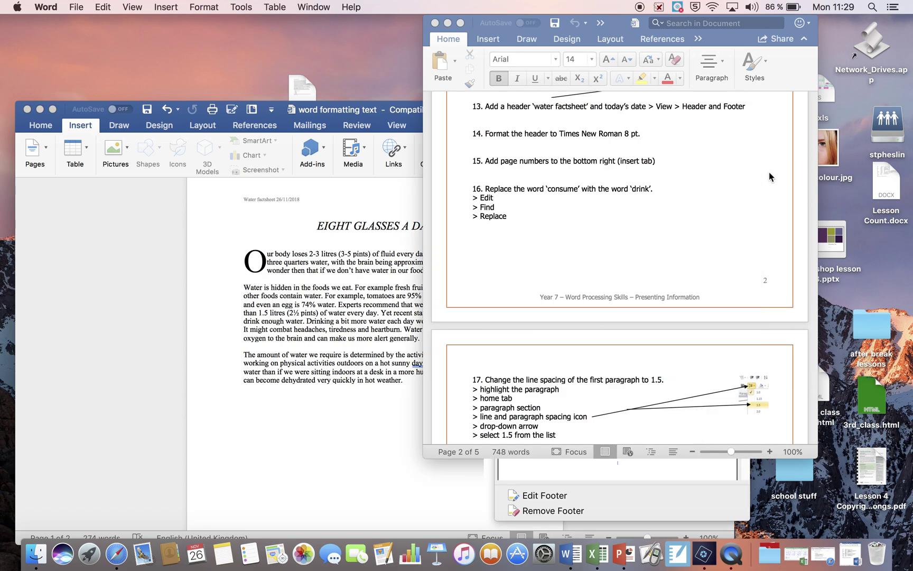
scroll(769, 172, down, 2)
scroll(769, 172, down, 3)
scroll(769, 172, up, 4)
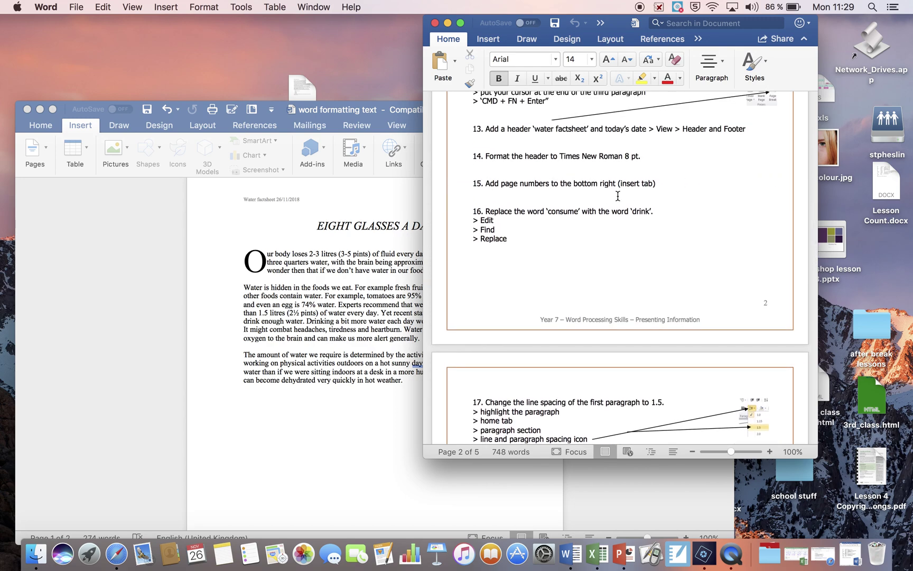
Insert a Blank built-in footer in the word formatting text document.
click(396, 127)
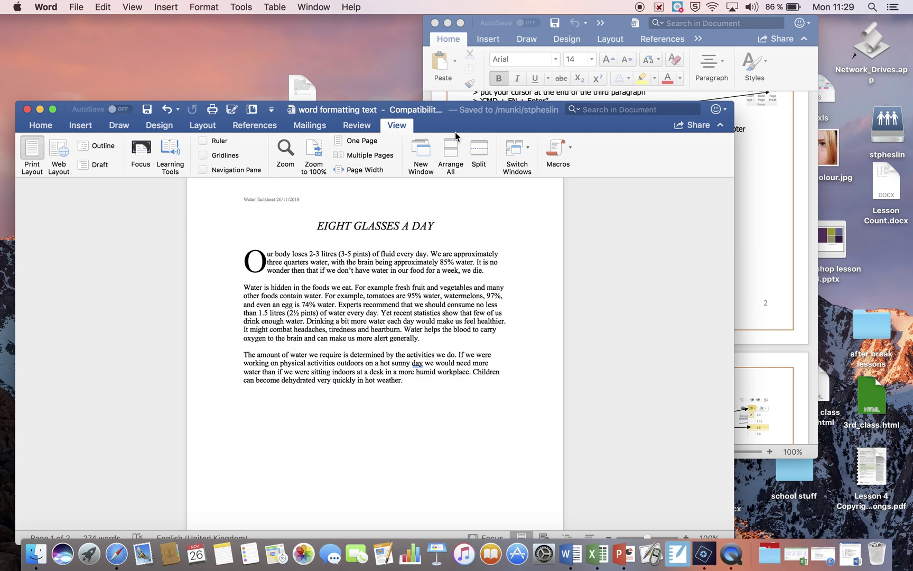
click(82, 126)
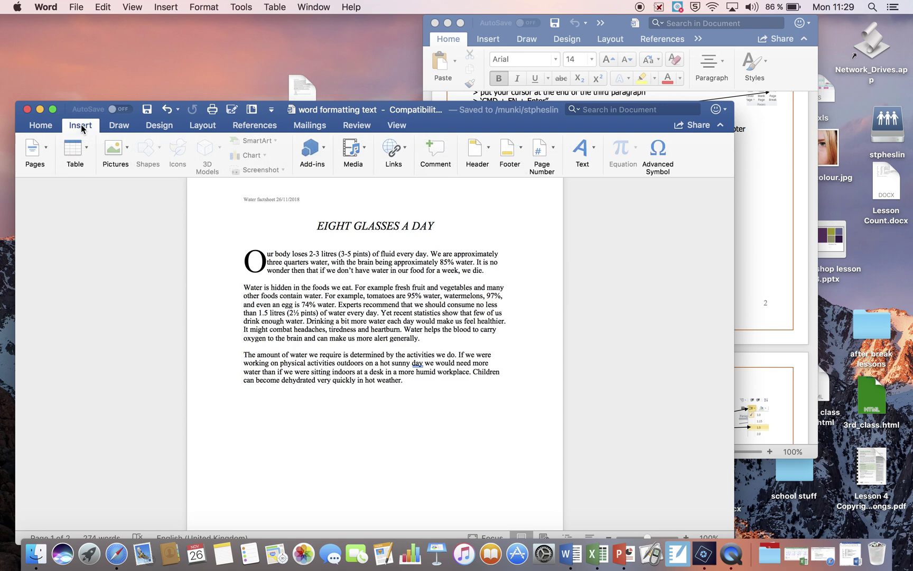
click(515, 153)
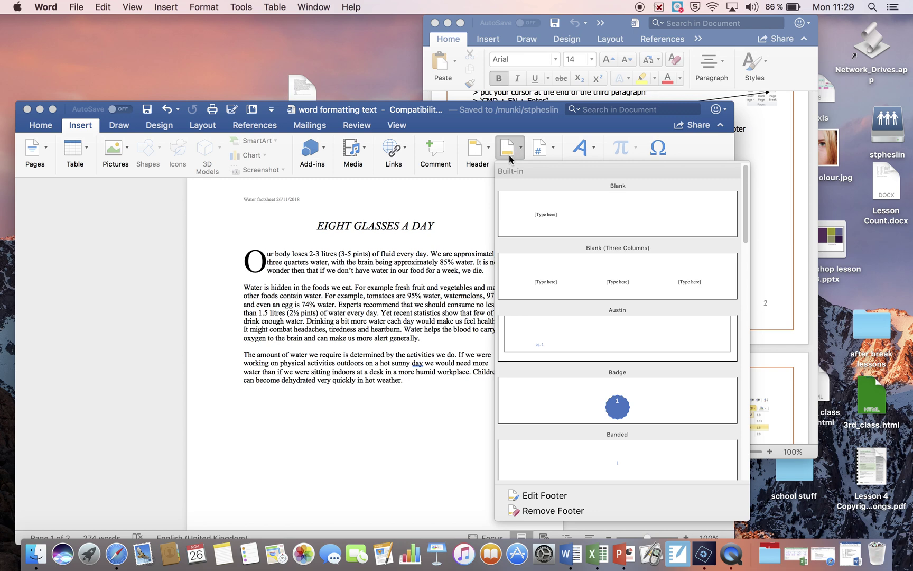
click(525, 210)
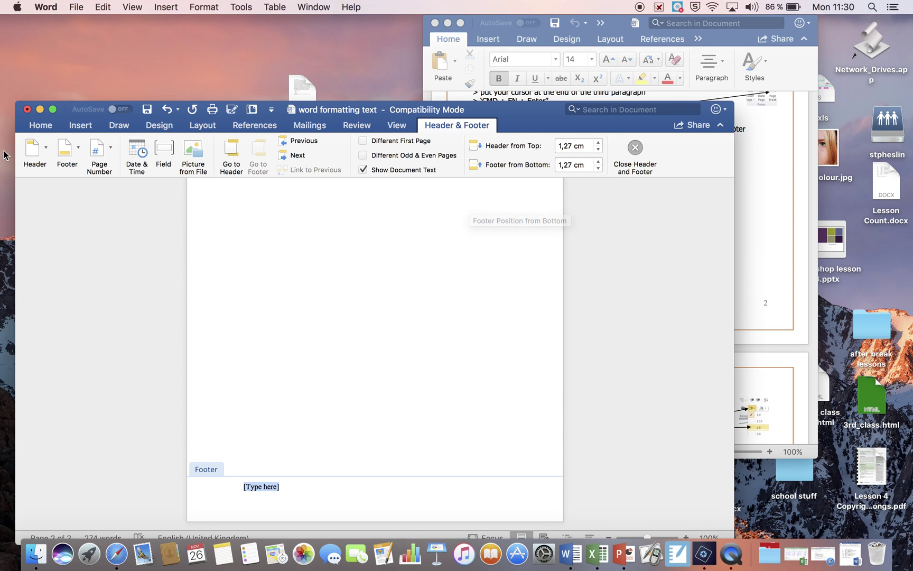
Add right-aligned page numbers to the footer, shown on the first page too, and delete the placeholder text.
click(111, 150)
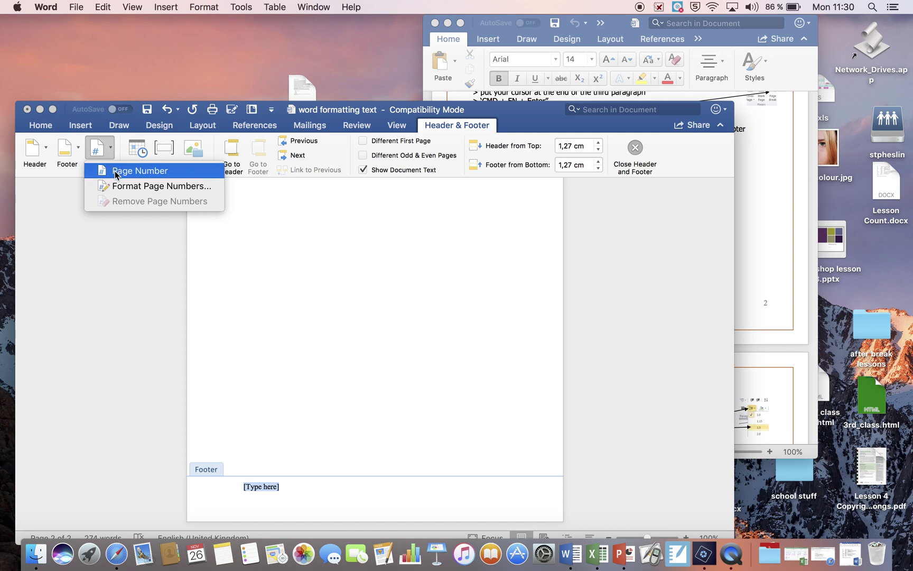
click(115, 171)
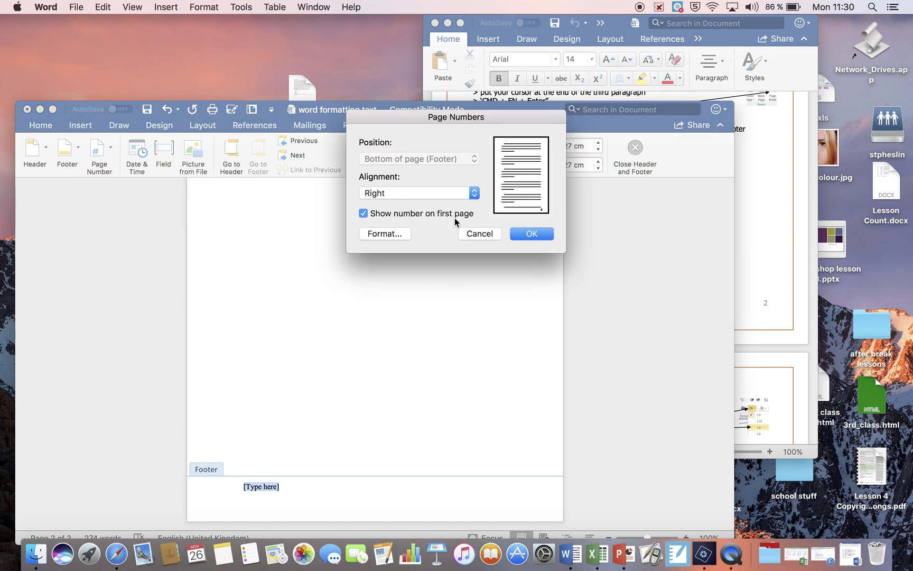
click(532, 234)
key(BackSpace)
Check the page numbers in the footers of both pages and save the document.
scroll(377, 441, down, 1)
scroll(377, 441, up, 10)
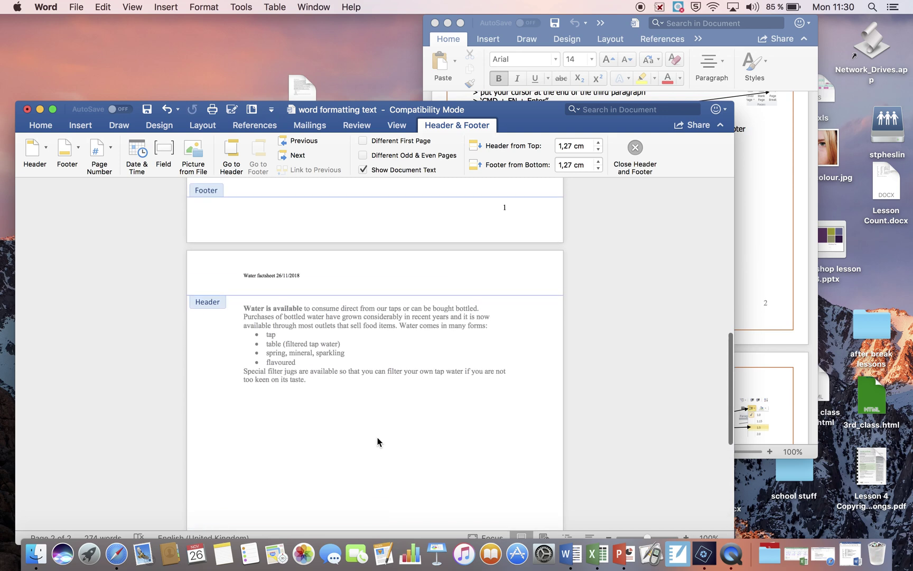
scroll(516, 289, down, 2)
scroll(515, 289, up, 5)
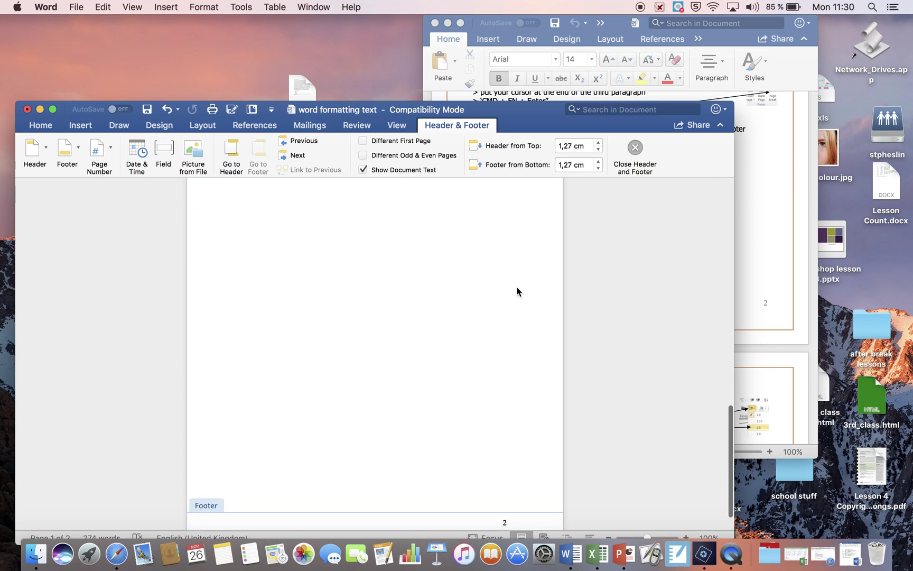
click(146, 109)
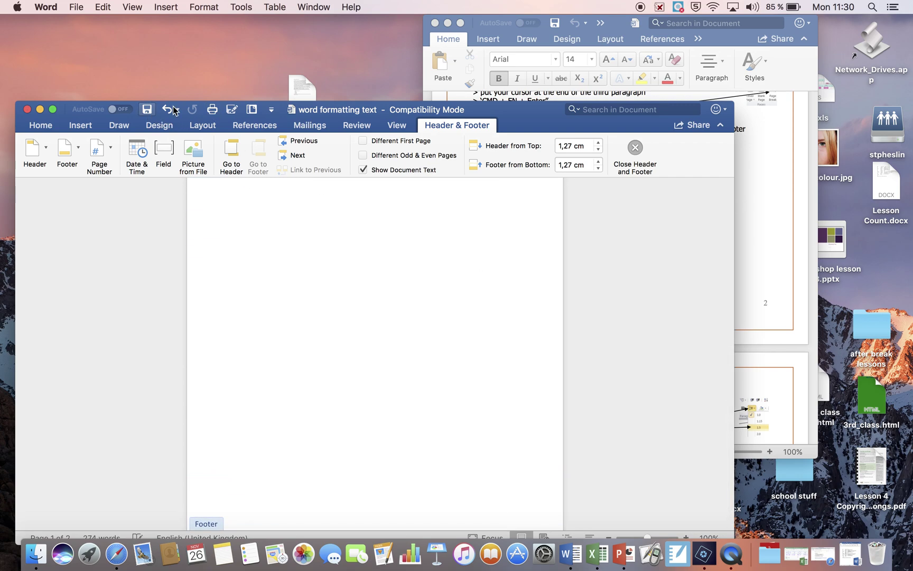
Read the word replacement task in the instructions, then return to the word formatting text document and reposition its window.
click(759, 188)
scroll(759, 189, down, 2)
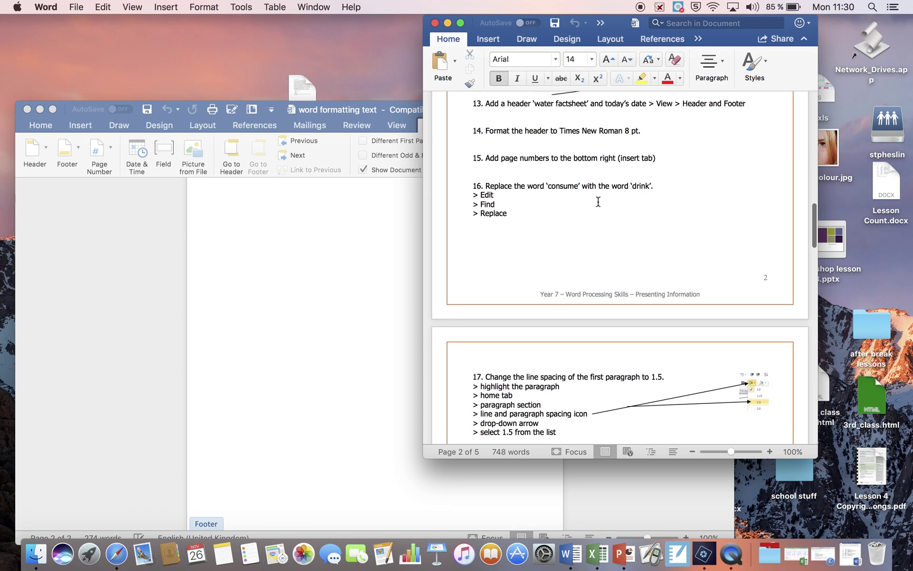
scroll(598, 202, down, 4)
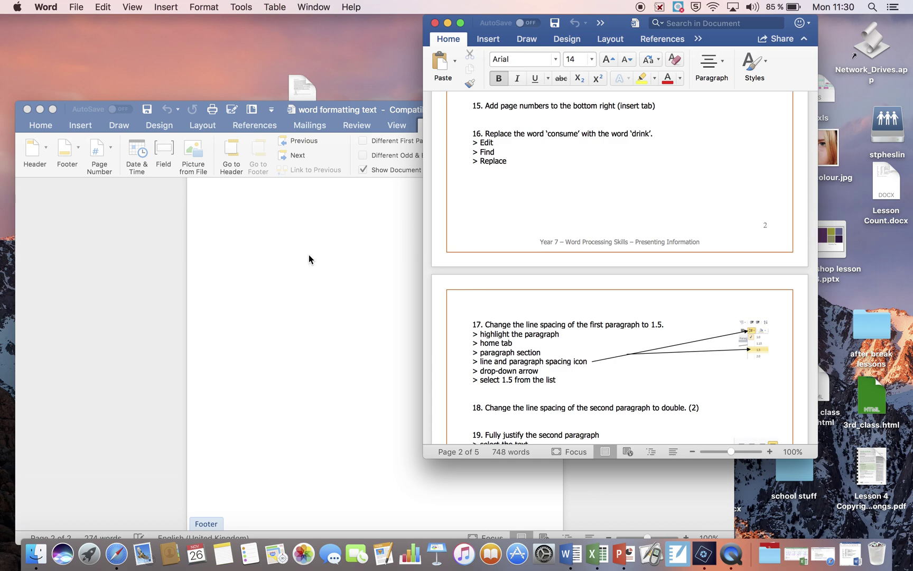
click(105, 280)
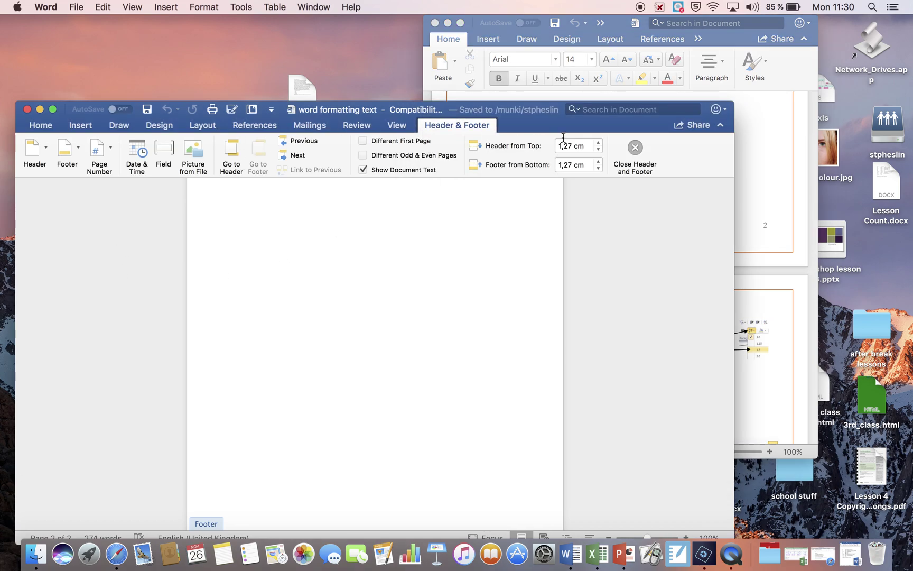
drag(551, 131, 641, 111)
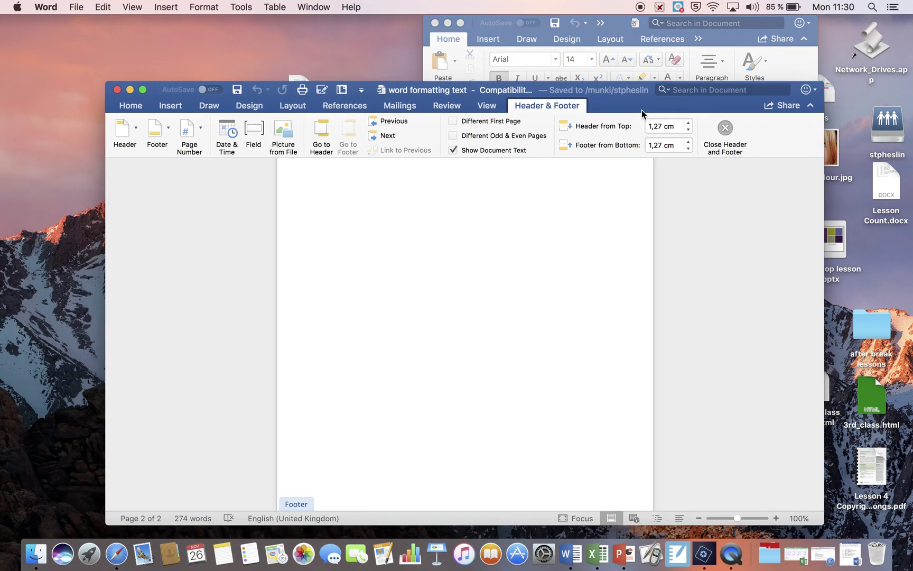
Open Find and Replace in the word formatting text document and search for "consume".
click(103, 7)
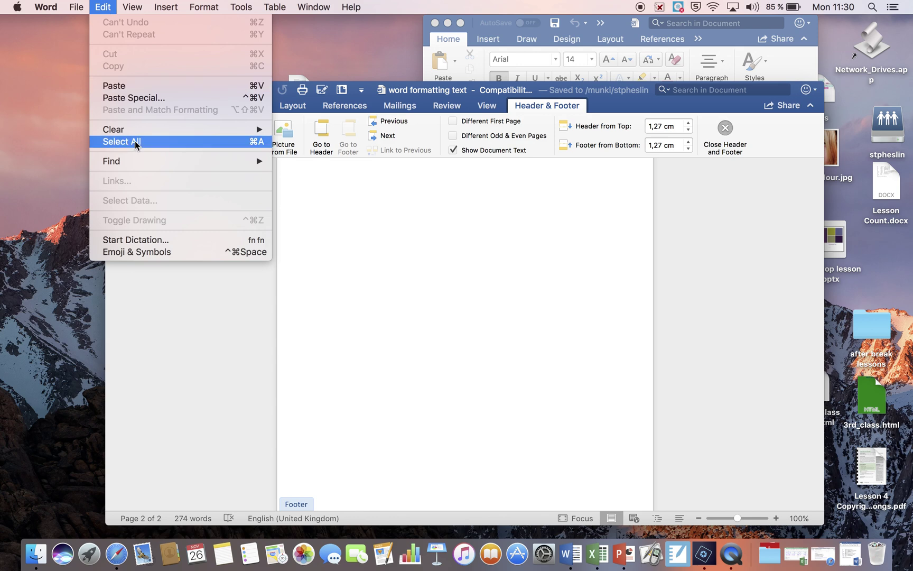
mouse_move(133, 163)
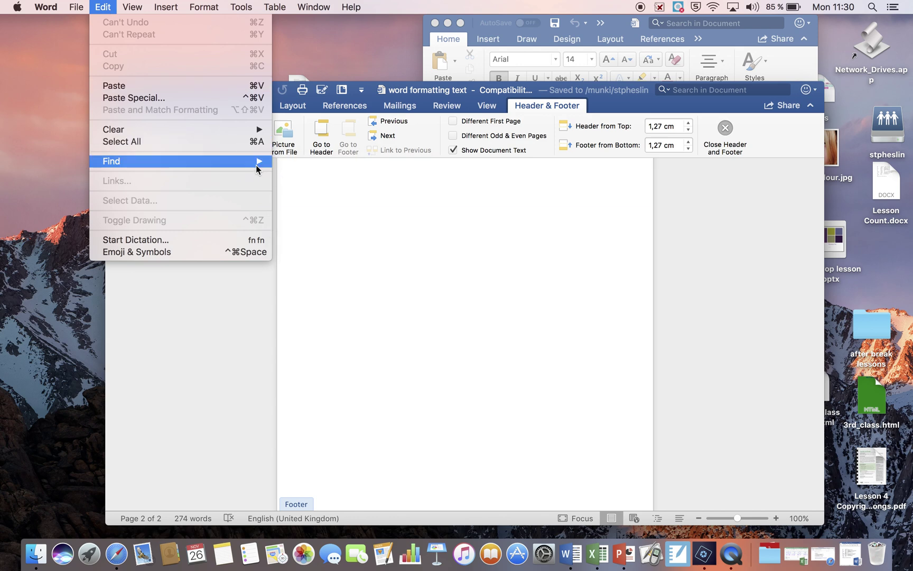
click(306, 205)
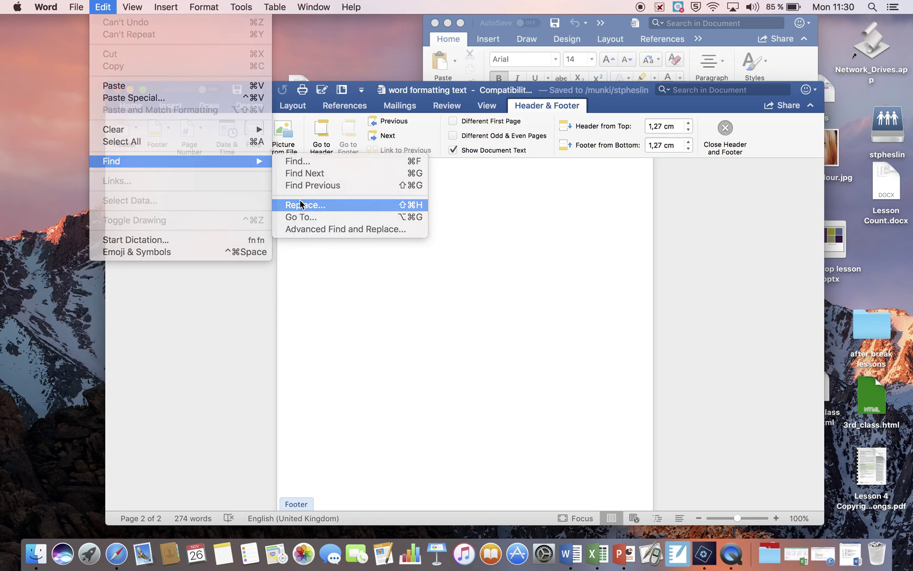
click(704, 41)
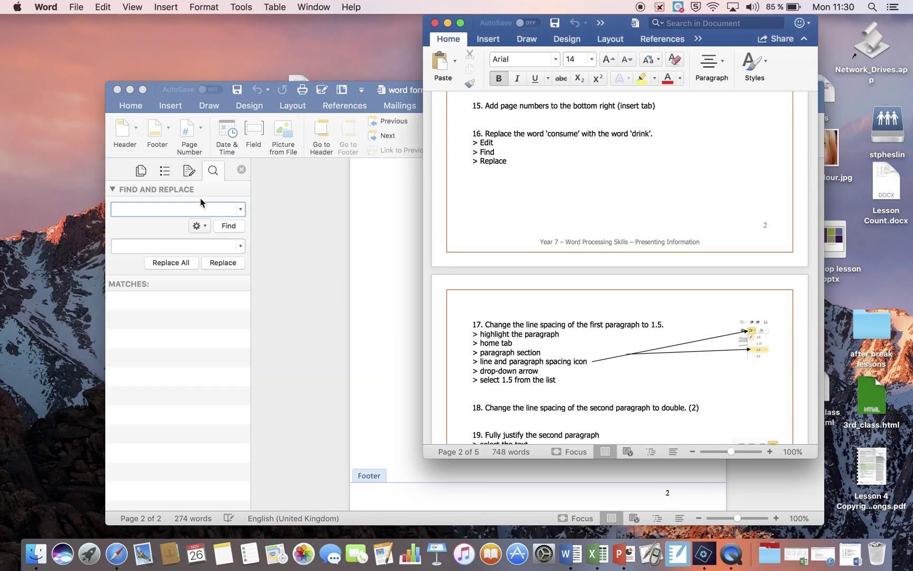
click(179, 202)
click(172, 207)
text(consume)
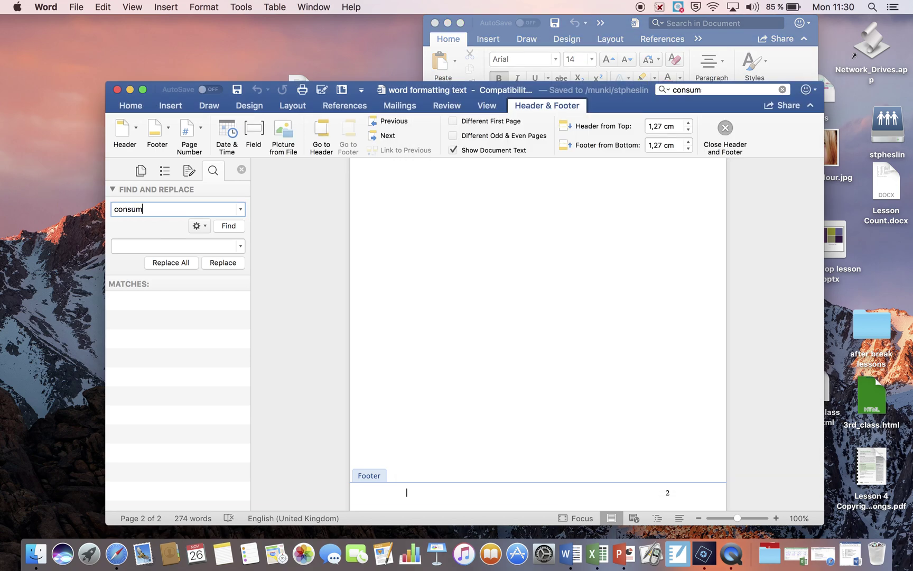
Replace all occurrences of "consume" with "drink" and save the document.
click(168, 242)
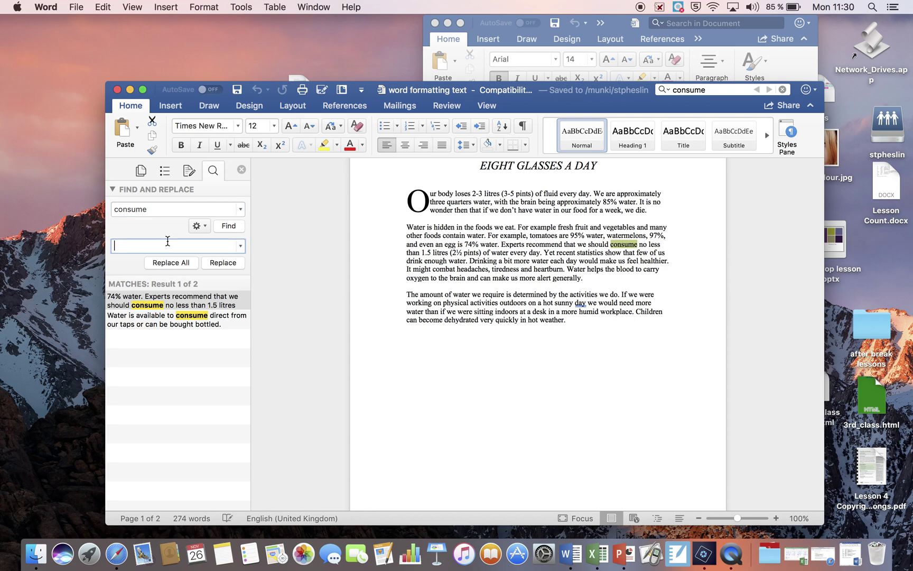
text(drink)
click(170, 263)
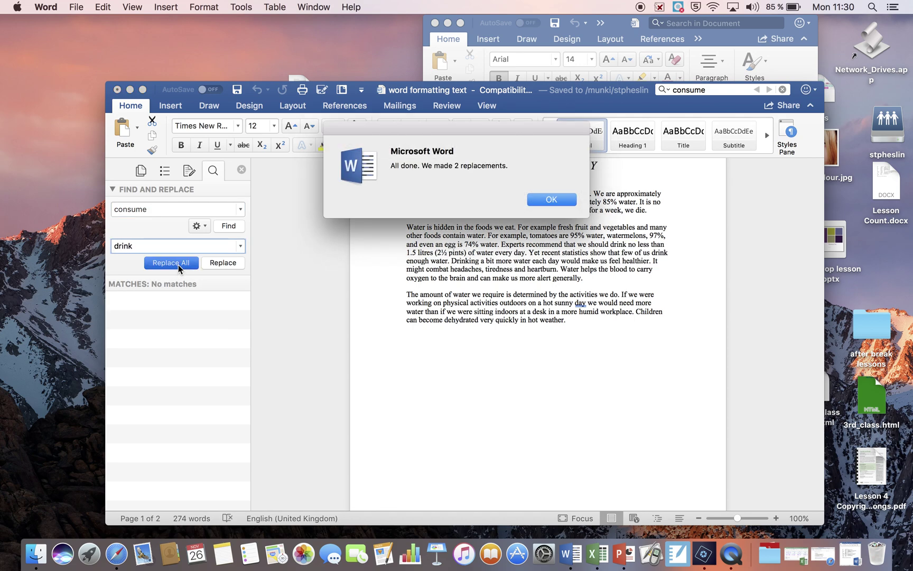
click(555, 200)
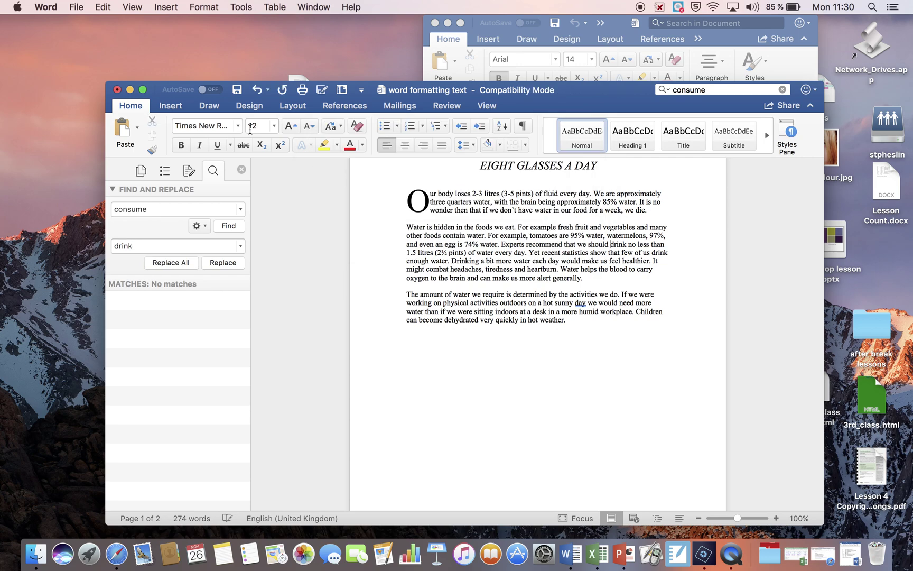
click(237, 89)
Read tasks 17 to 22 in the instructions, covering line spacing, justification, format painter, clipart and the table.
click(714, 41)
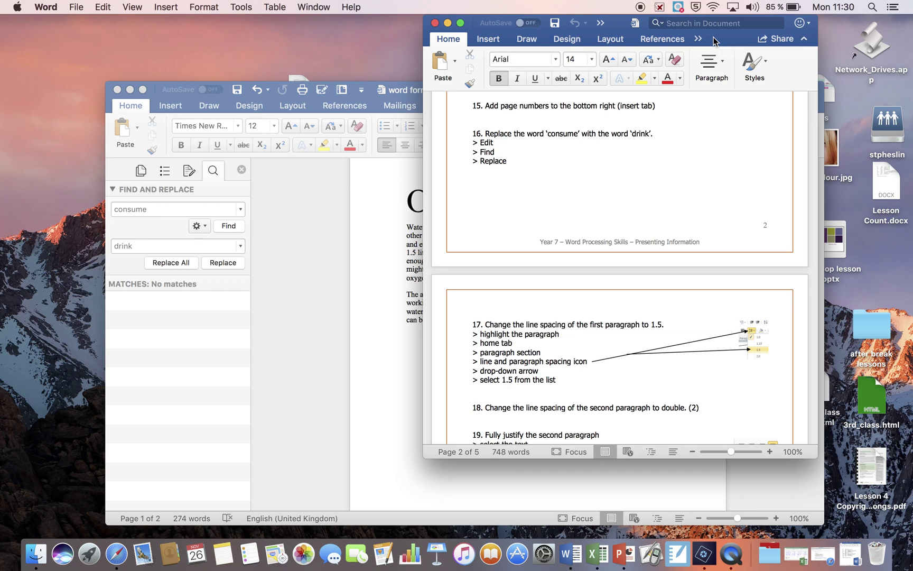
scroll(661, 224, down, 5)
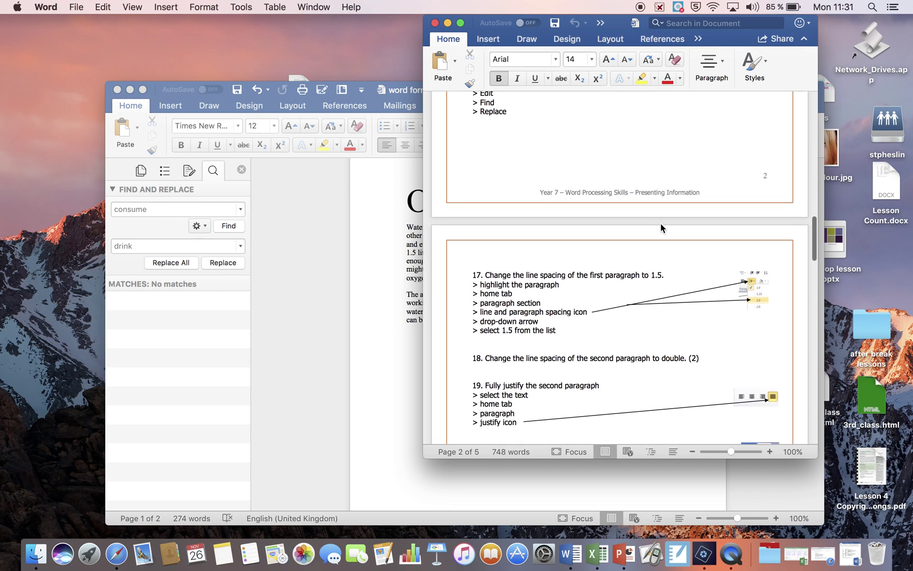
scroll(660, 224, down, 5)
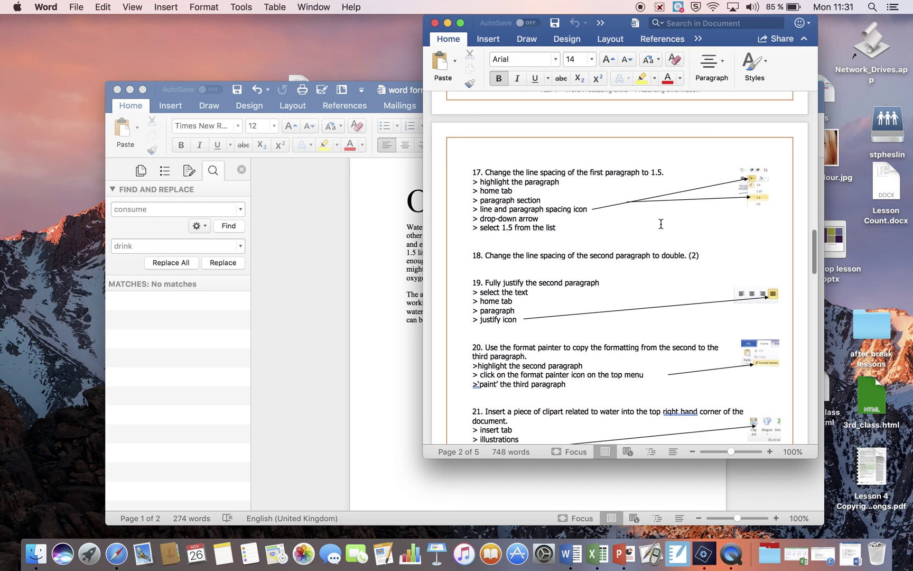
scroll(661, 228, down, 8)
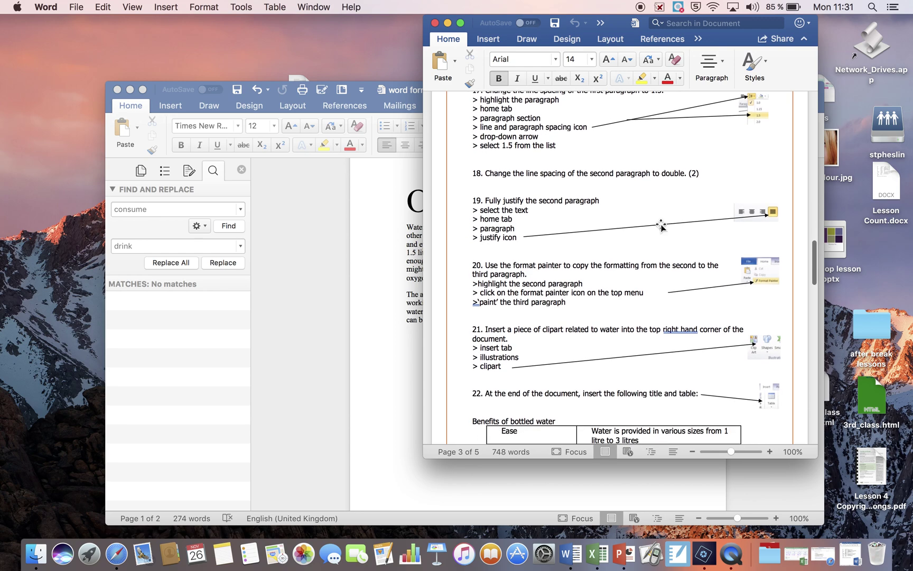
scroll(661, 228, down, 8)
scroll(661, 228, up, 7)
scroll(660, 227, up, 1)
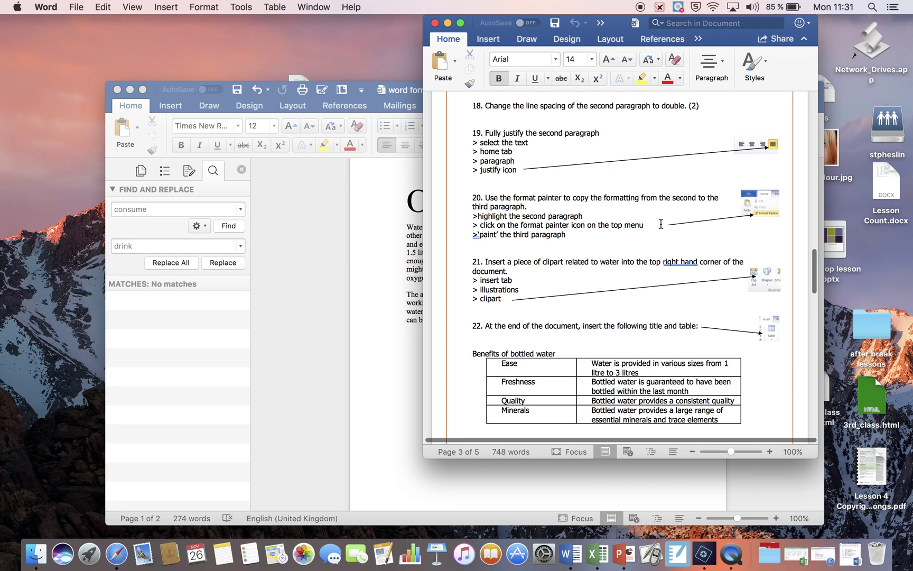
scroll(660, 224, down, 1)
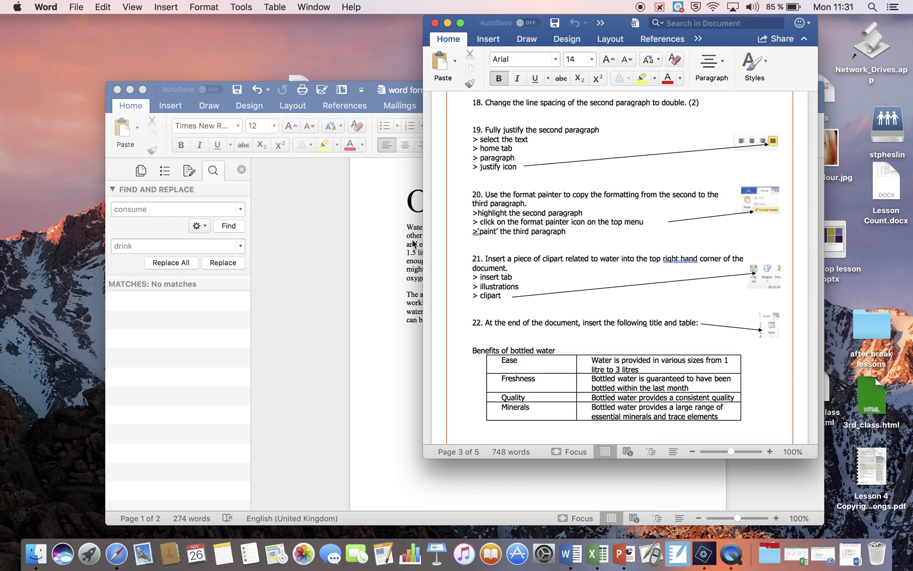
scroll(549, 159, up, 10)
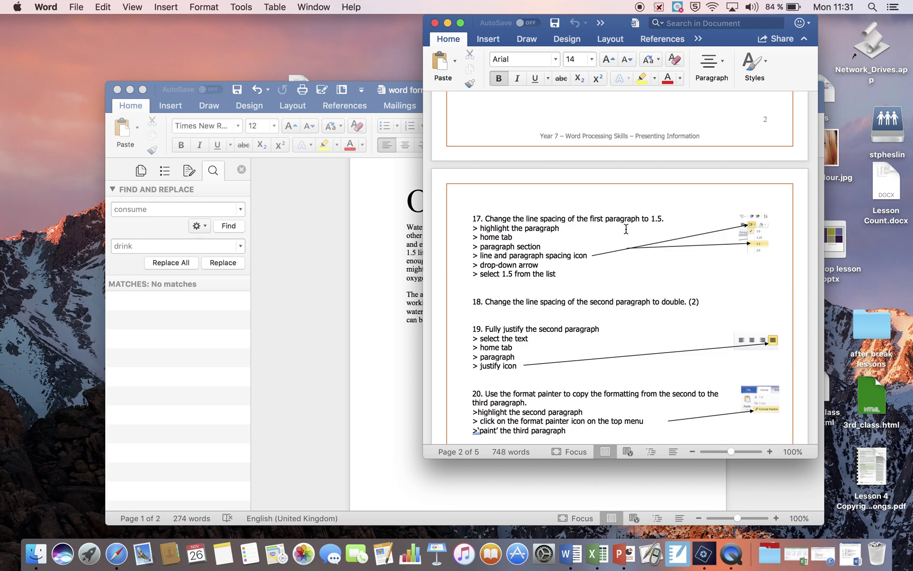
Close the Find and Replace pane and set the line spacing of the factsheet's first paragraph to 1,5 lines.
click(363, 206)
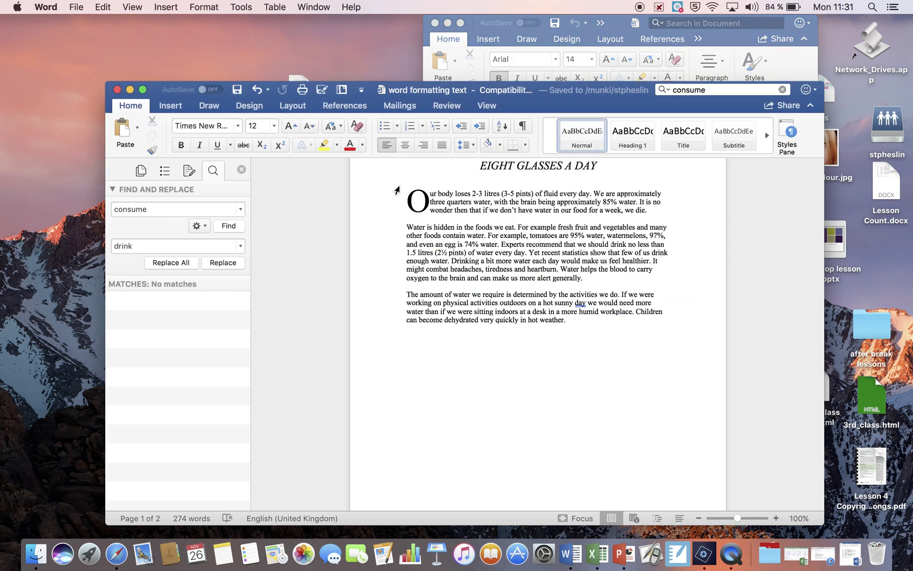
drag(404, 186, 660, 211)
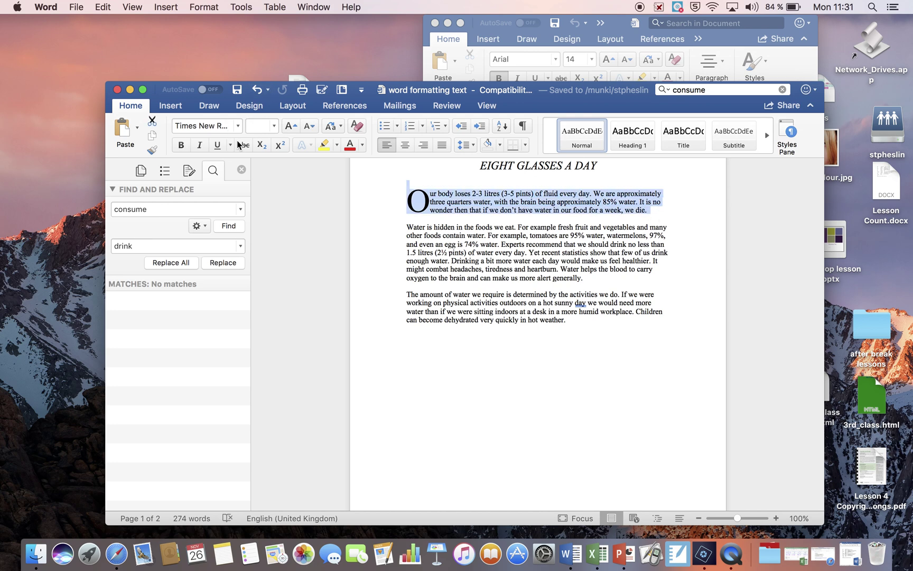
click(241, 170)
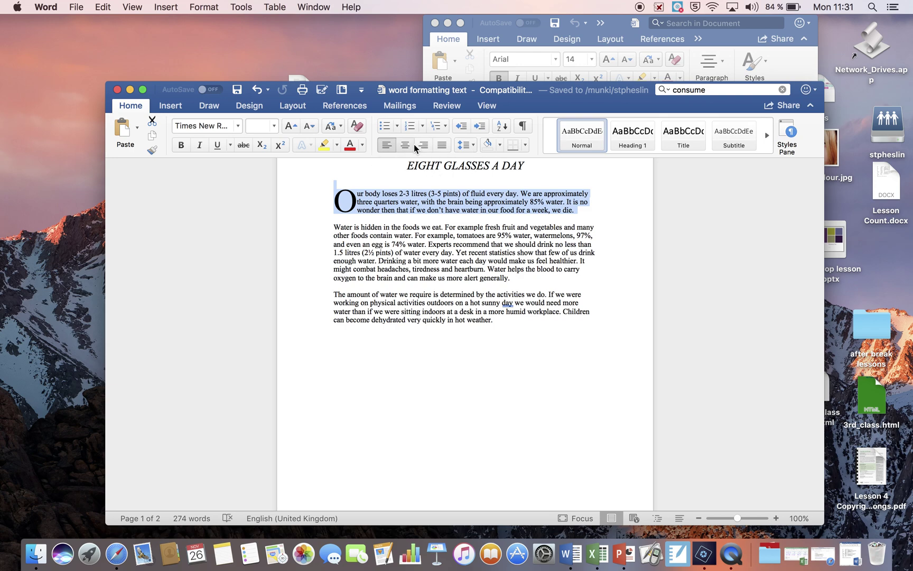
click(624, 29)
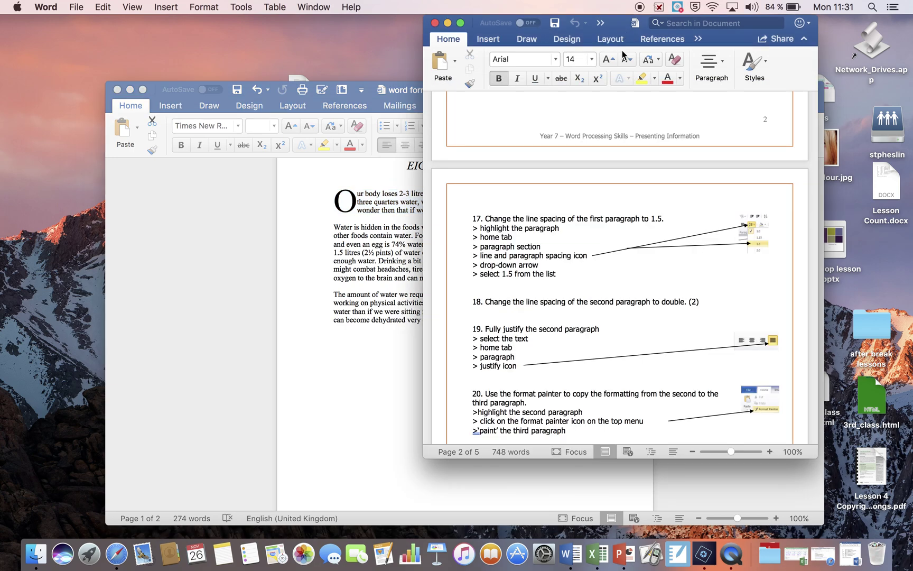
click(253, 194)
double_click(252, 193)
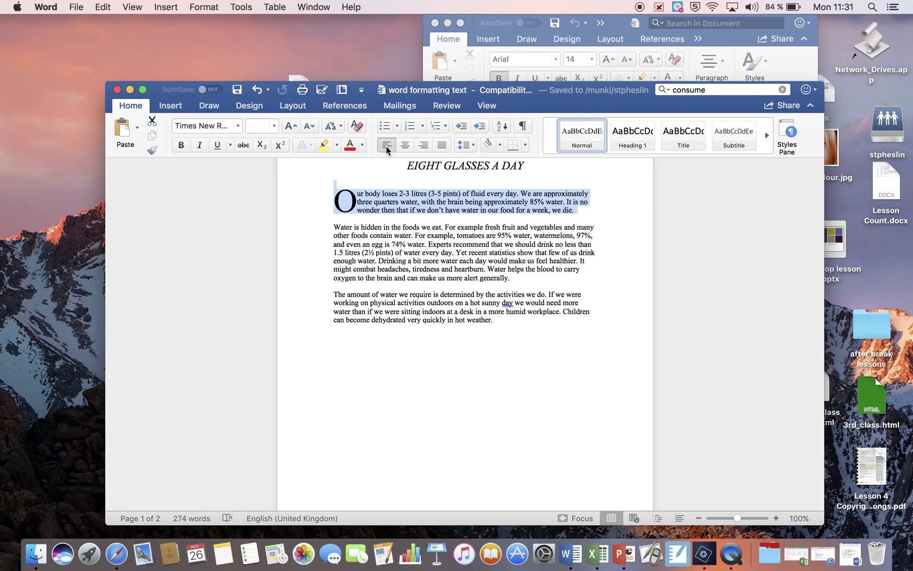
right_click(388, 197)
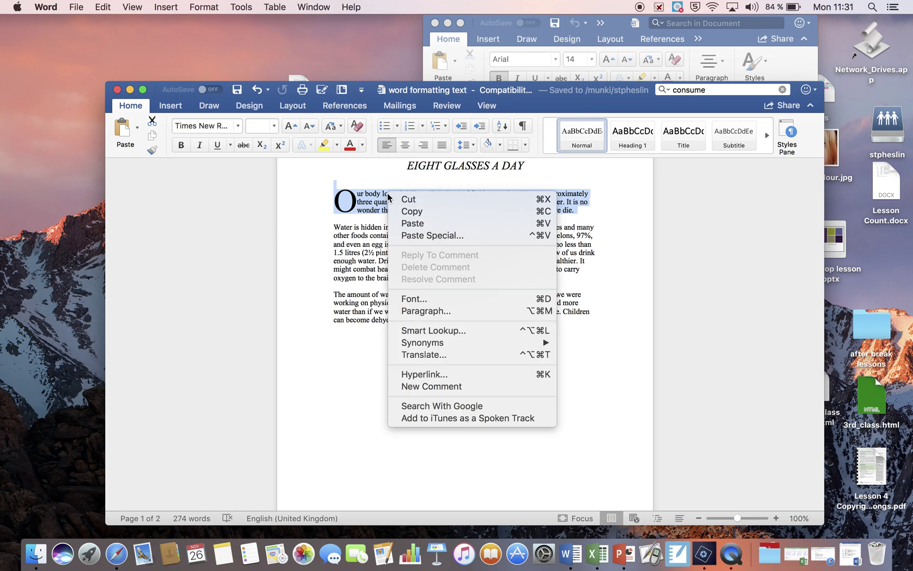
click(426, 311)
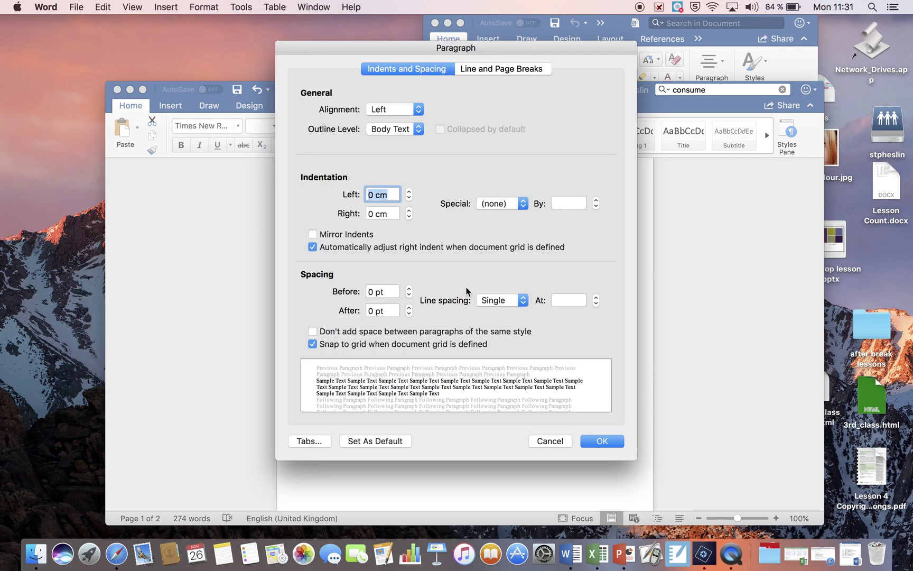
click(489, 69)
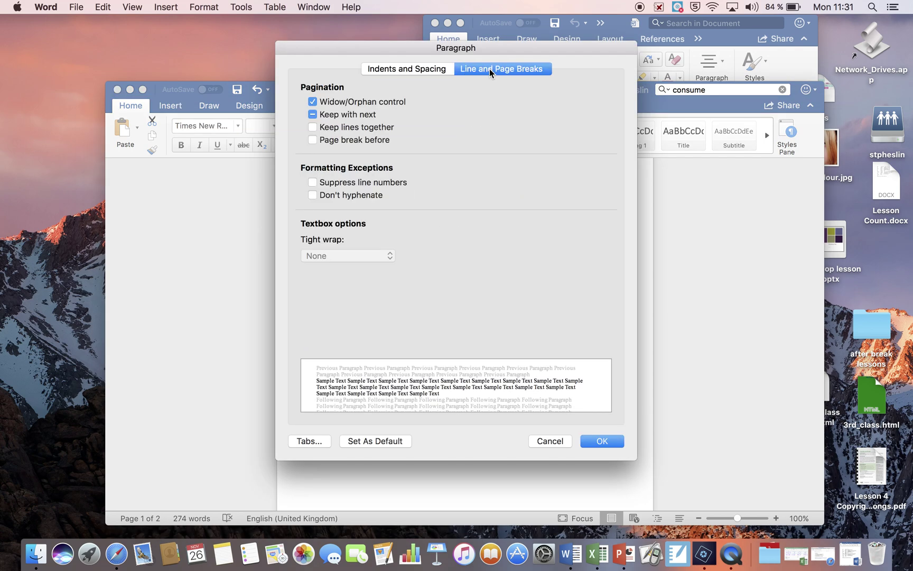
click(437, 70)
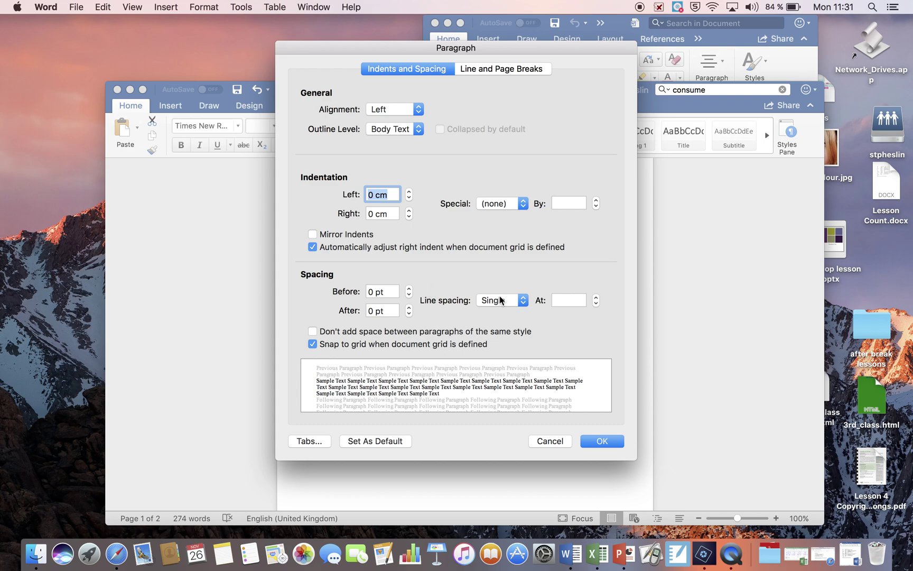
click(522, 300)
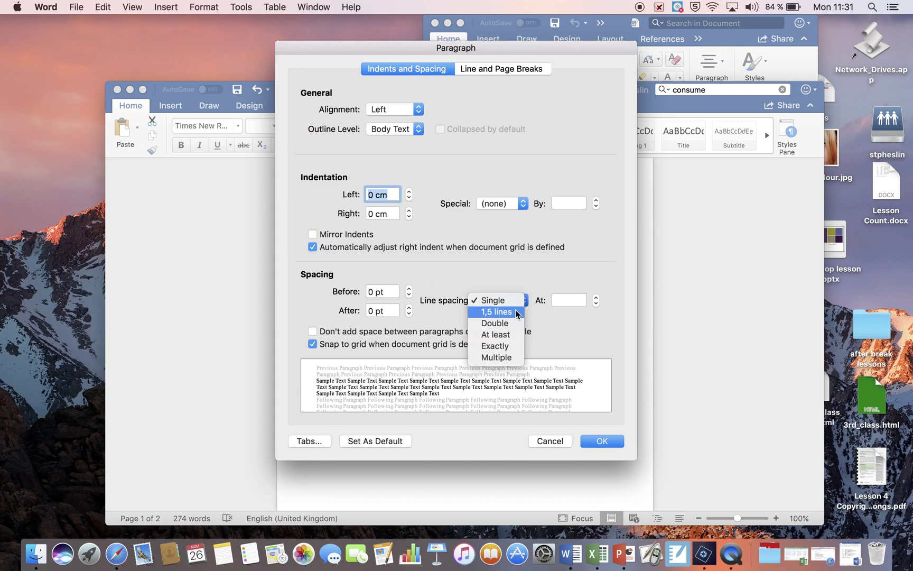
click(521, 312)
click(613, 443)
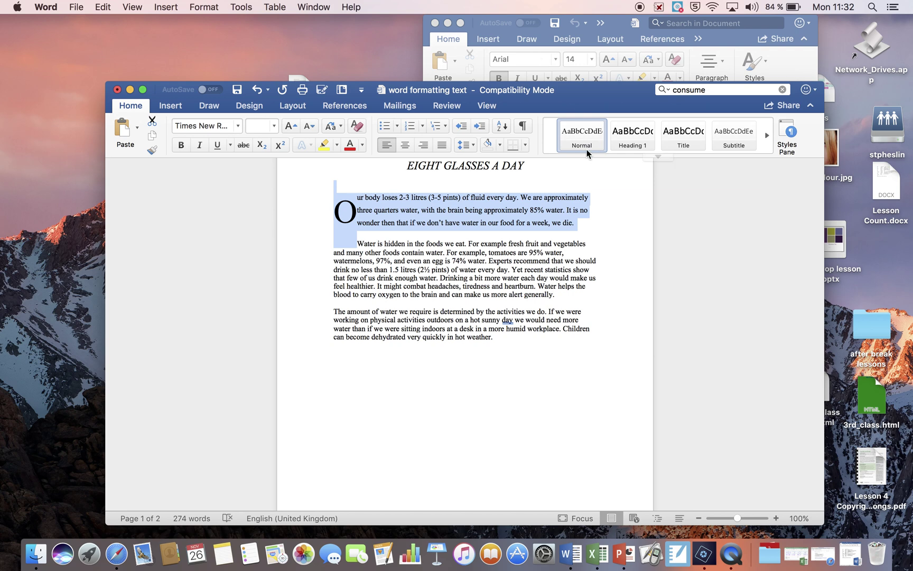
click(734, 555)
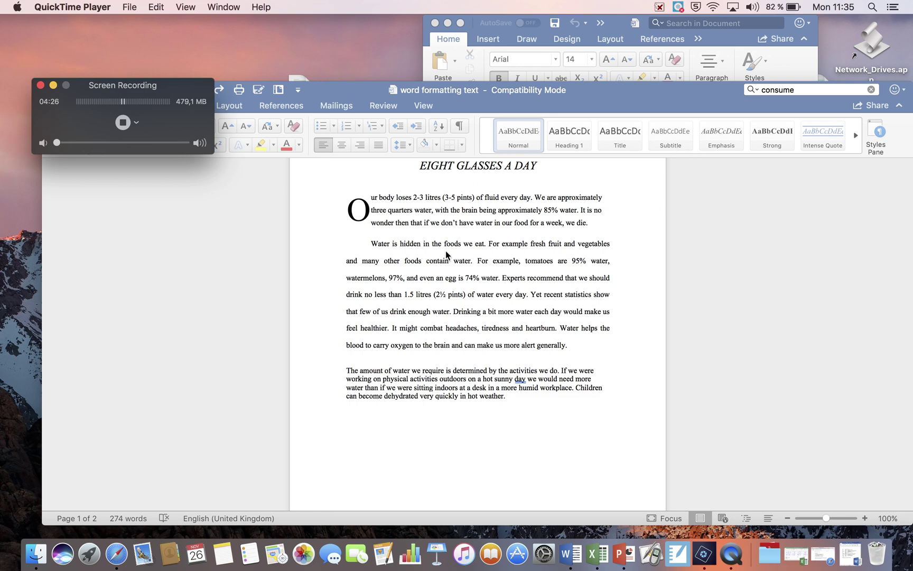
Set the line spacing of the second paragraph, starting "Water is hidden in the foods we eat", to 2,0.
click(412, 263)
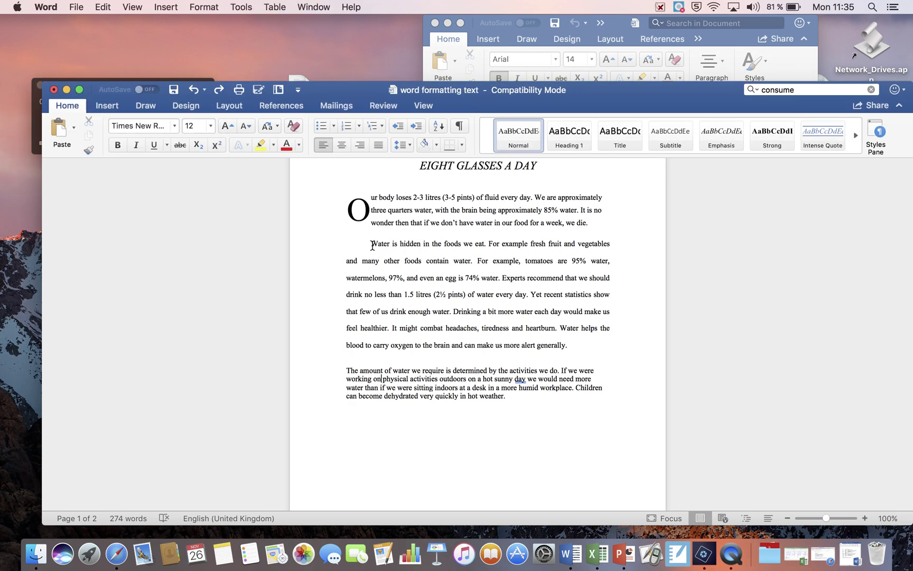
drag(372, 244, 571, 347)
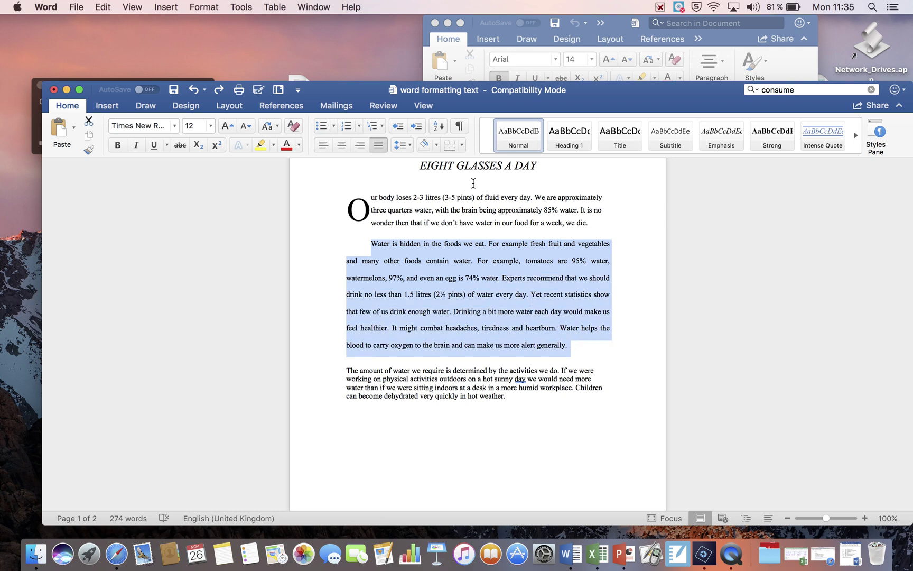
click(410, 145)
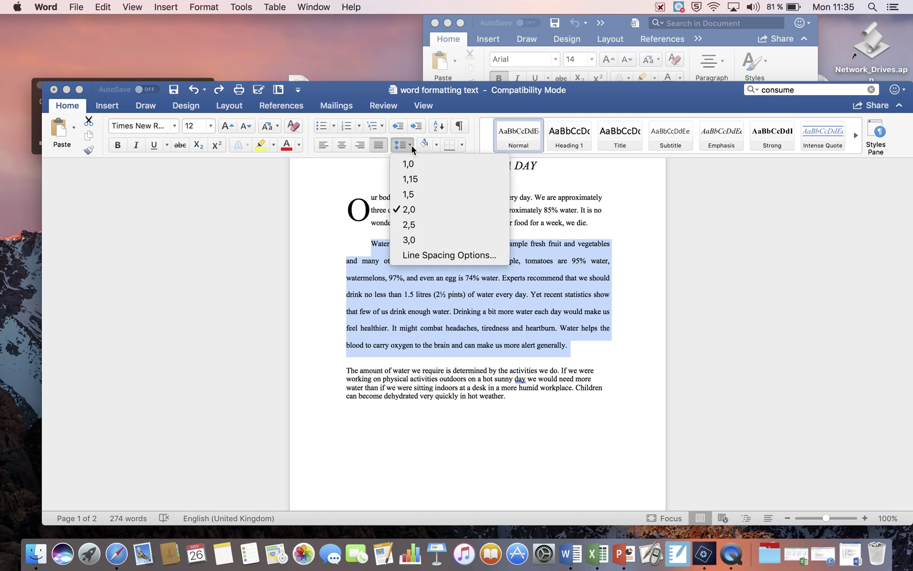
click(410, 211)
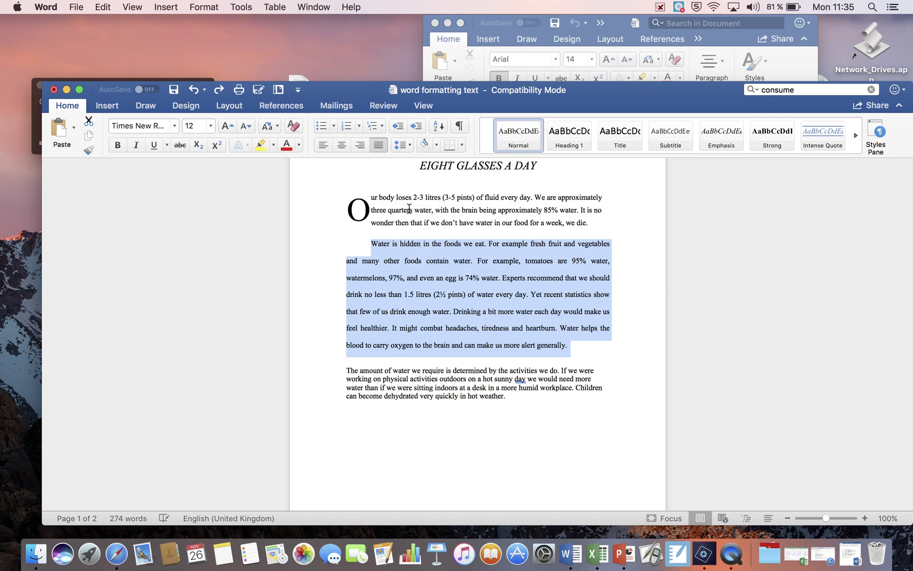
Check the second paragraph's alignment and line spacing settings and apply full justification to it.
right_click(431, 276)
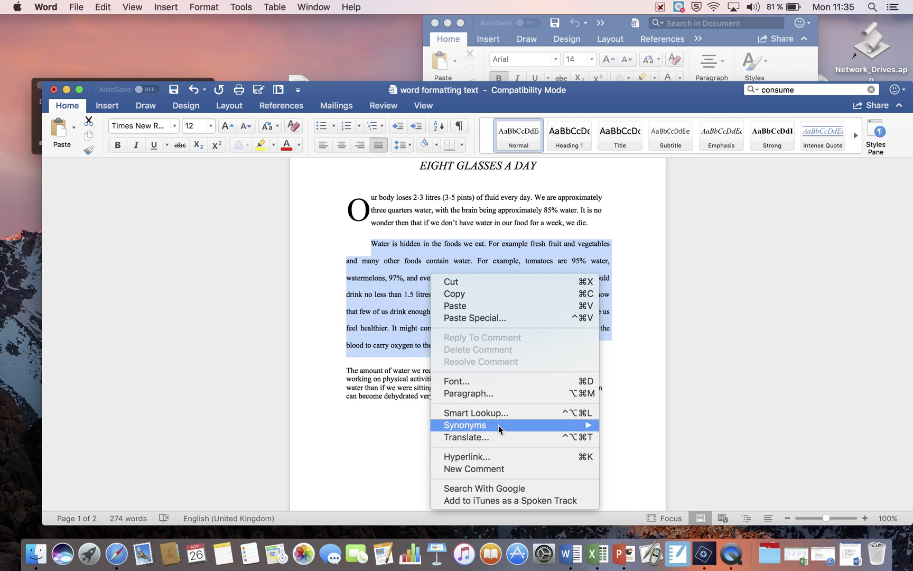
click(499, 395)
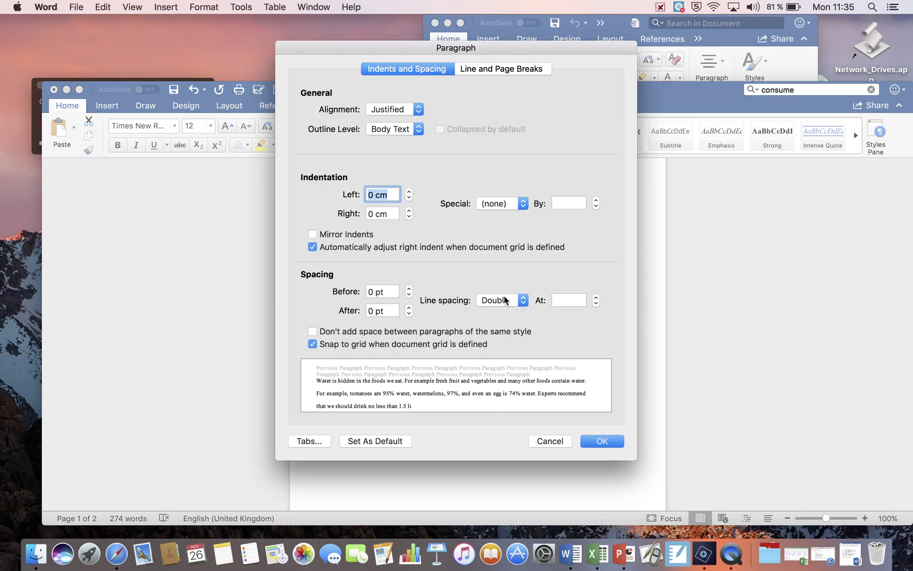
click(602, 442)
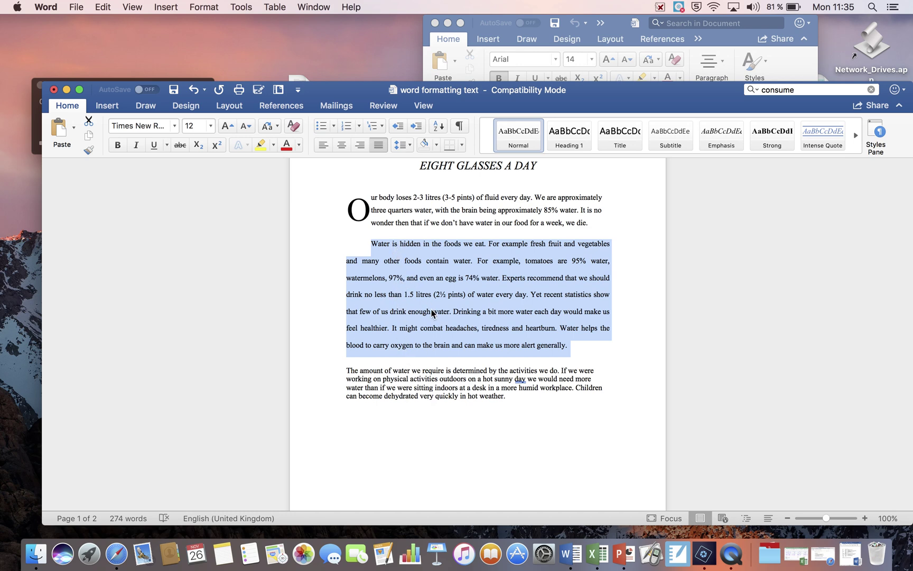
click(379, 146)
click(379, 145)
Copy the second paragraph's formatting to the third paragraph with the Format Painter and save the document.
click(90, 151)
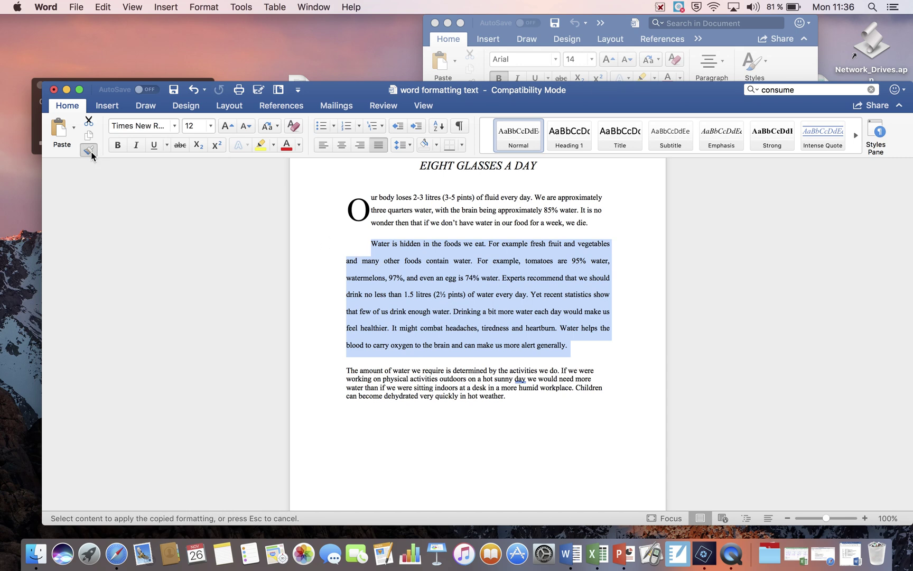
mouse_move(348, 368)
mouse_down()
mouse_move(579, 379)
mouse_move(508, 396)
mouse_up()
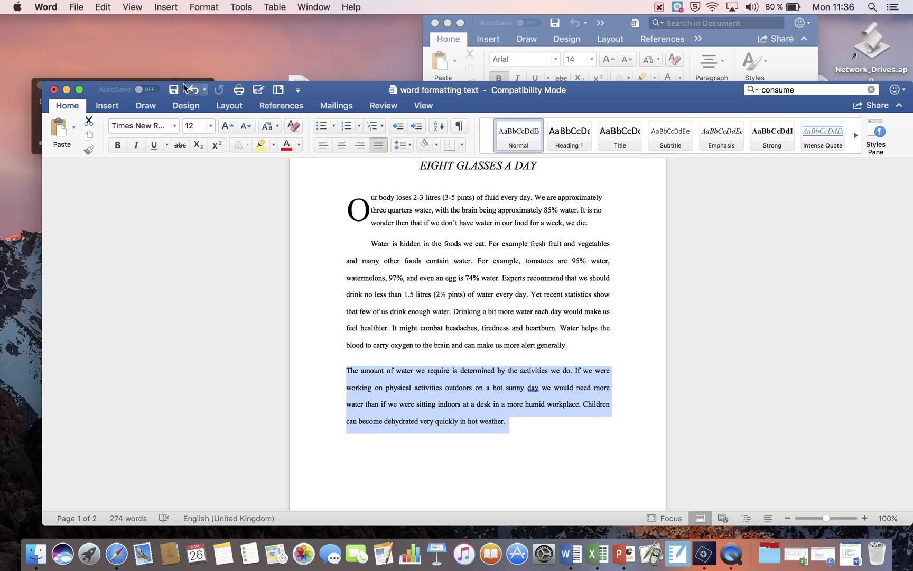
key(super+s)
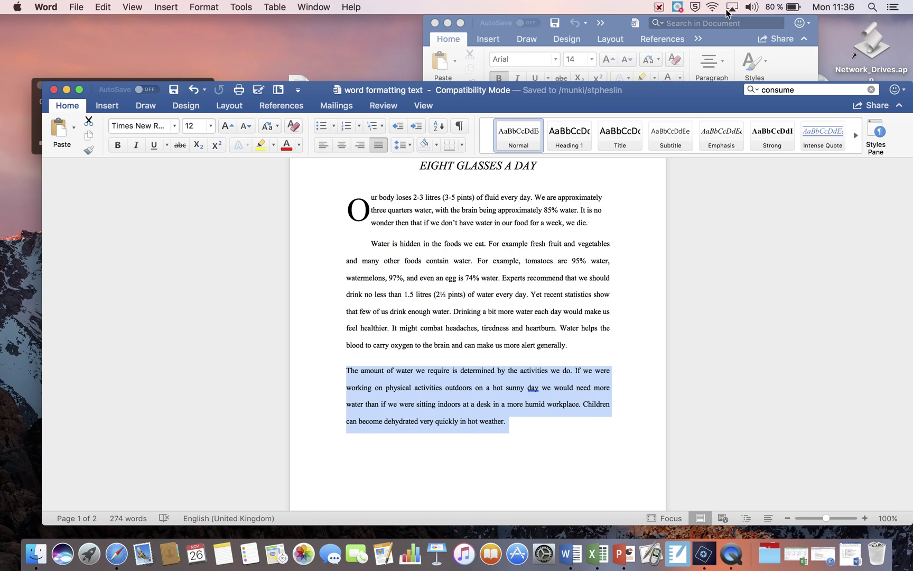
Read tasks 20 to 24 in the instructions, covering the clipart, the "Benefits of bottled water" table, its styling and sorting.
click(724, 42)
scroll(727, 279, down, 3)
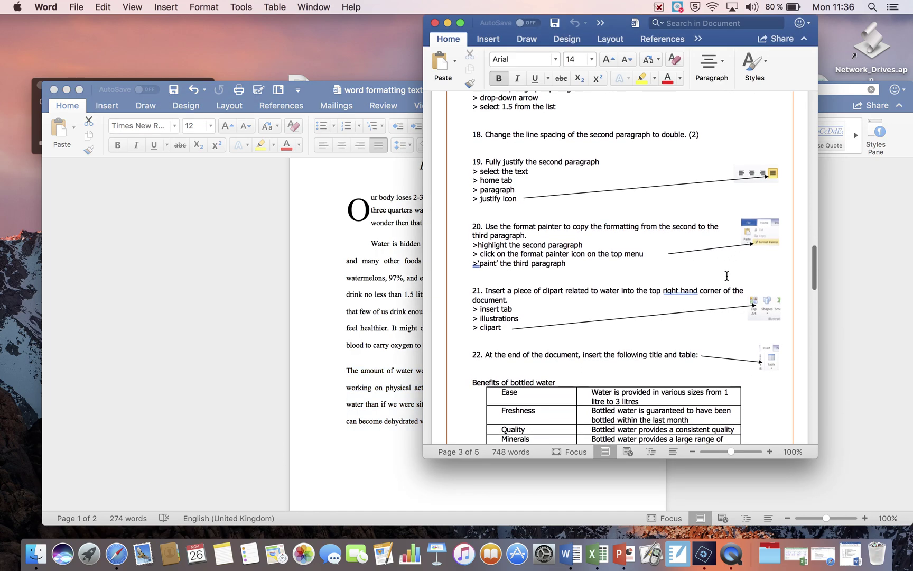
scroll(727, 279, down, 1)
scroll(727, 278, up, 2)
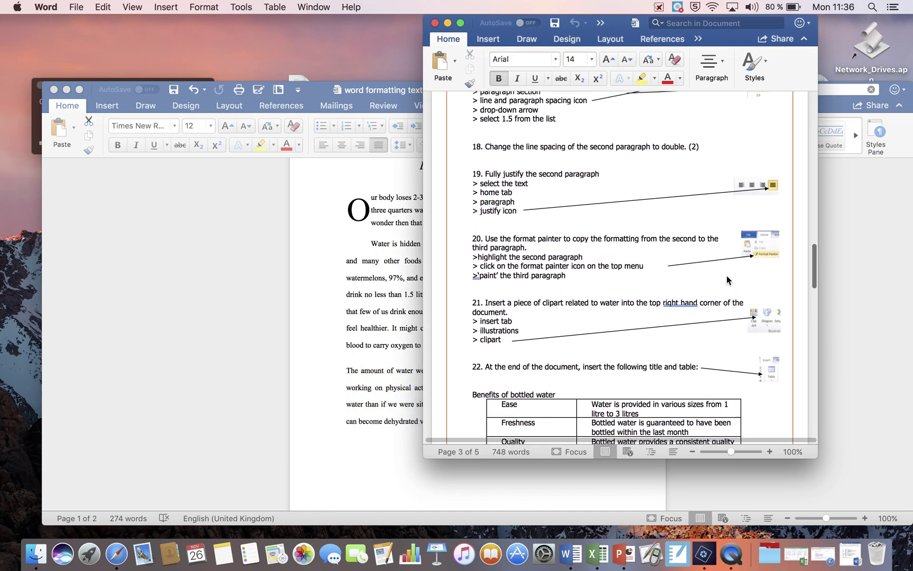
scroll(727, 276, up, 1)
scroll(727, 276, down, 2)
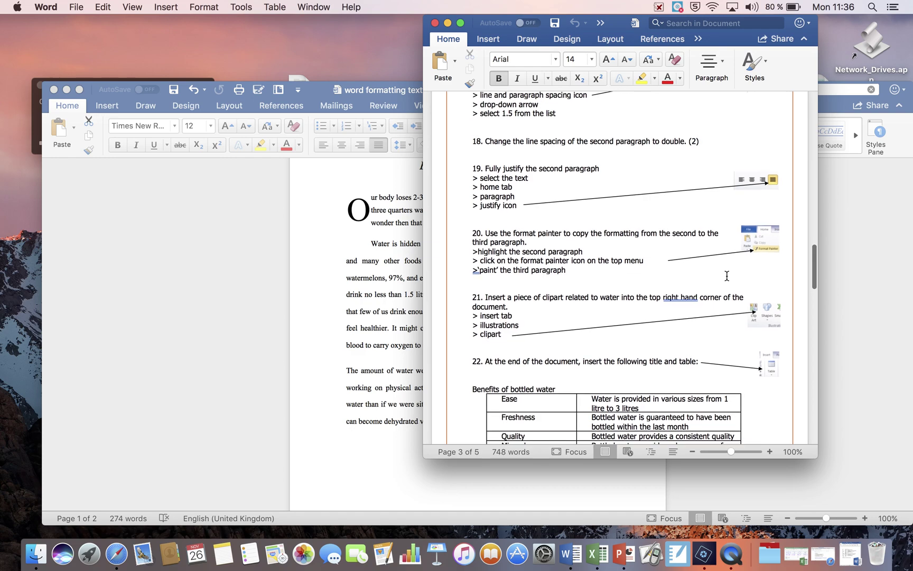
scroll(727, 276, down, 1)
scroll(727, 277, up, 1)
scroll(727, 278, down, 2)
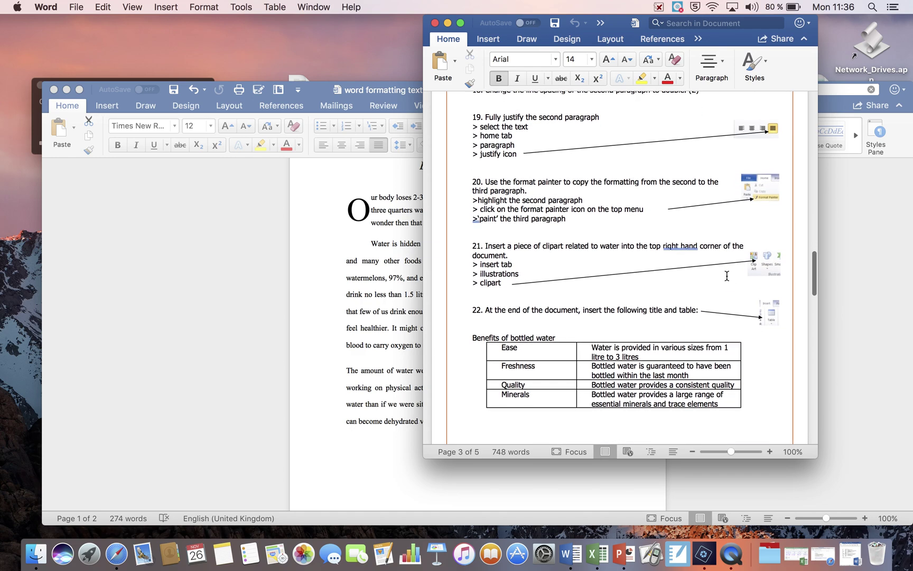
scroll(727, 279, down, 2)
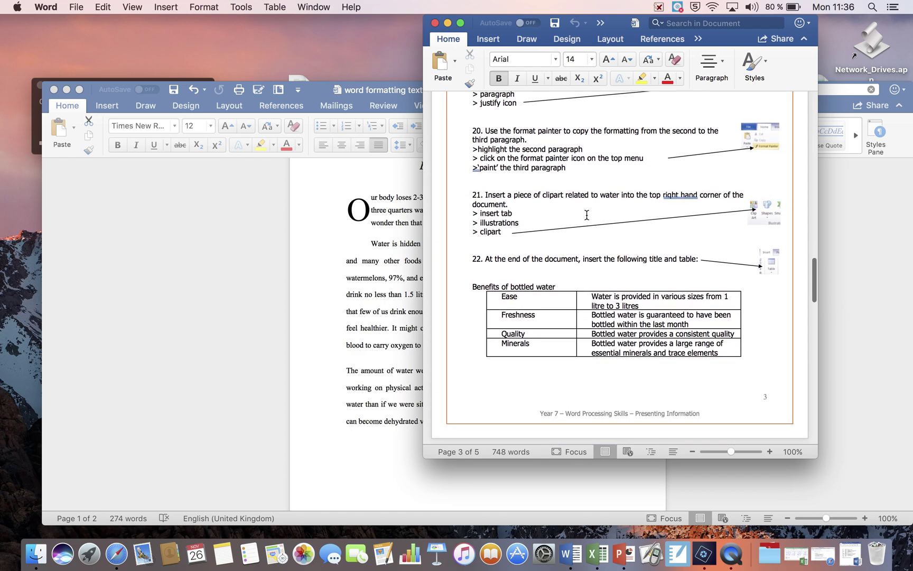
scroll(644, 243, down, 2)
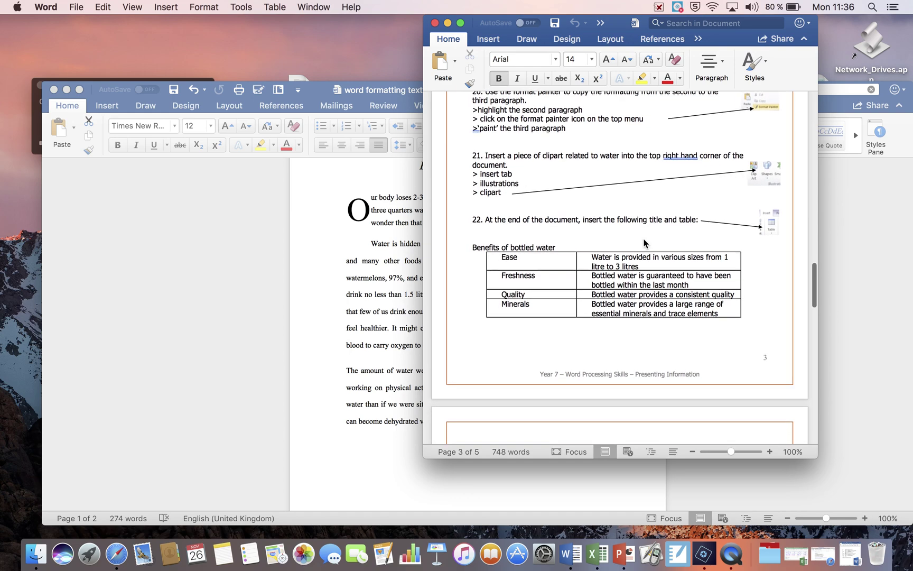
scroll(644, 243, down, 4)
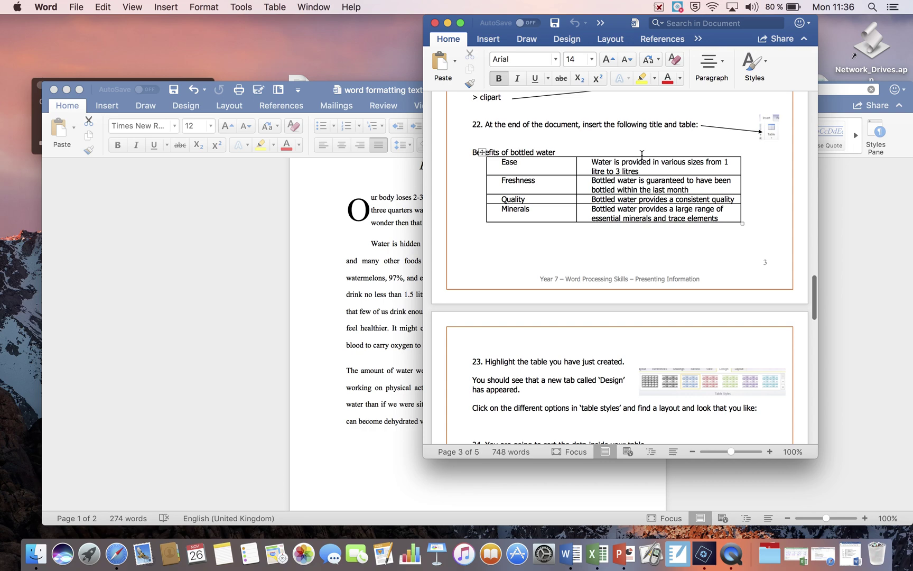
scroll(608, 148, down, 1)
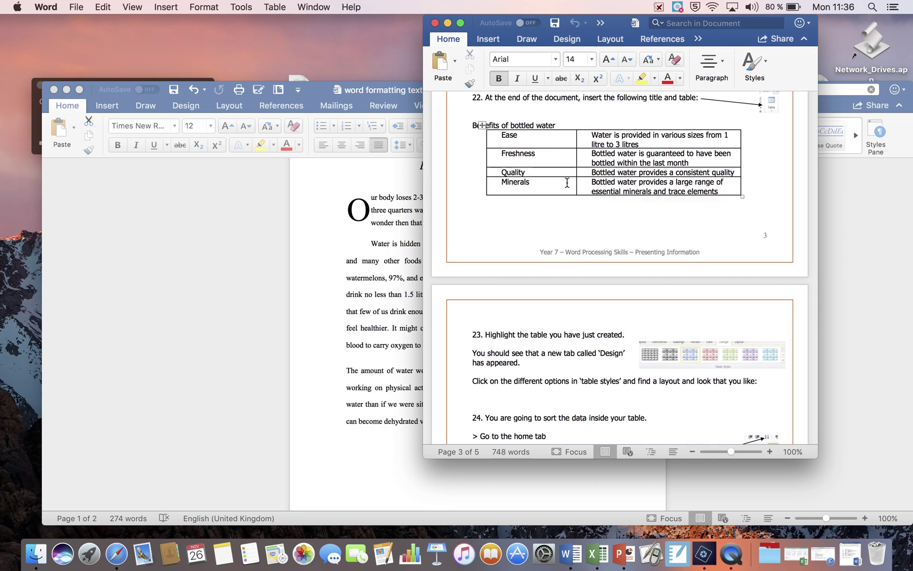
scroll(631, 169, down, 1)
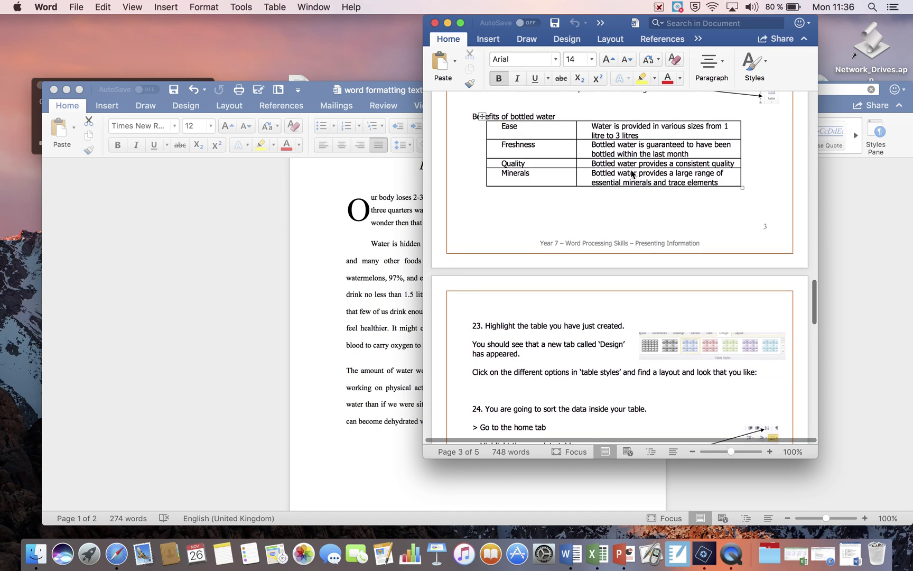
click(274, 330)
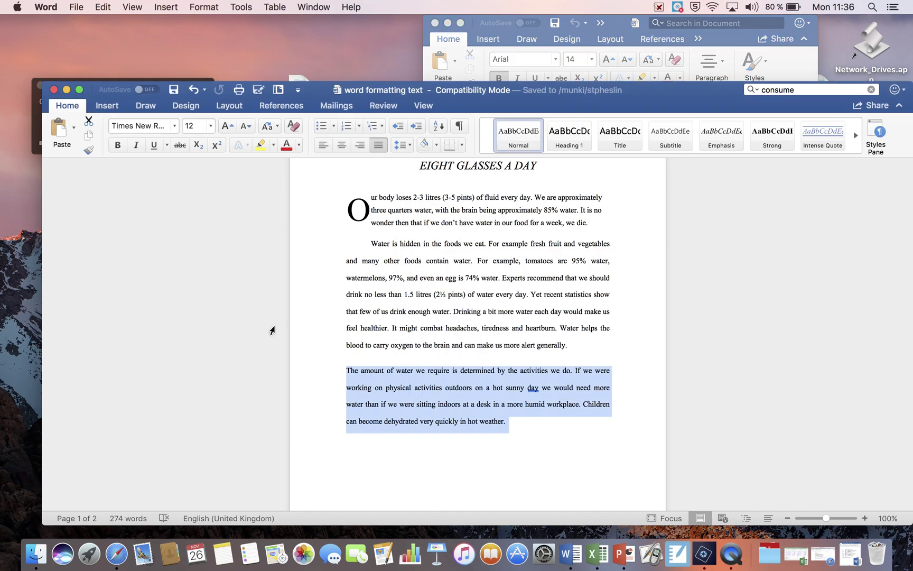
click(619, 27)
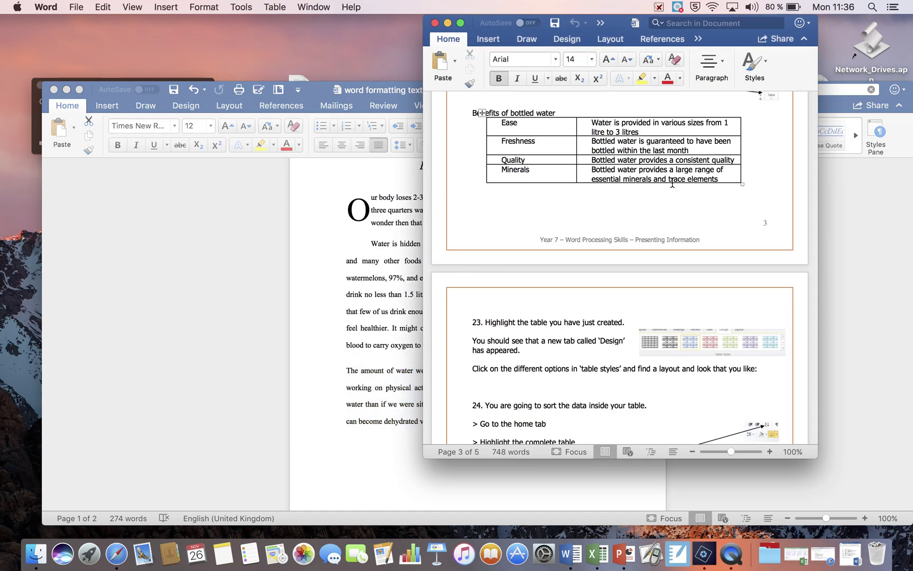
scroll(672, 182, up, 3)
scroll(672, 183, down, 3)
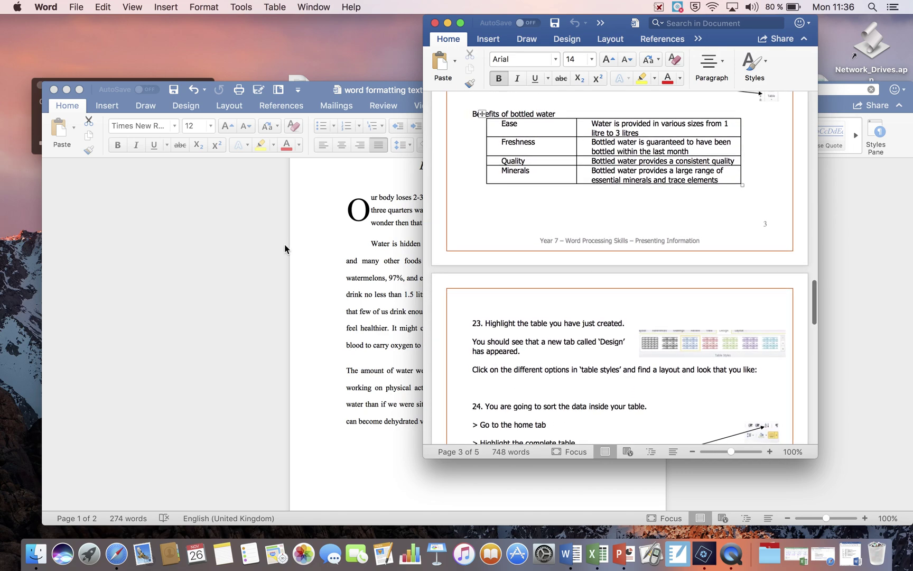
Place the cursor on the blank line below the factsheet's last paragraph, about special filter jugs, on page 2.
click(298, 246)
scroll(350, 275, down, 5)
scroll(350, 274, down, 10)
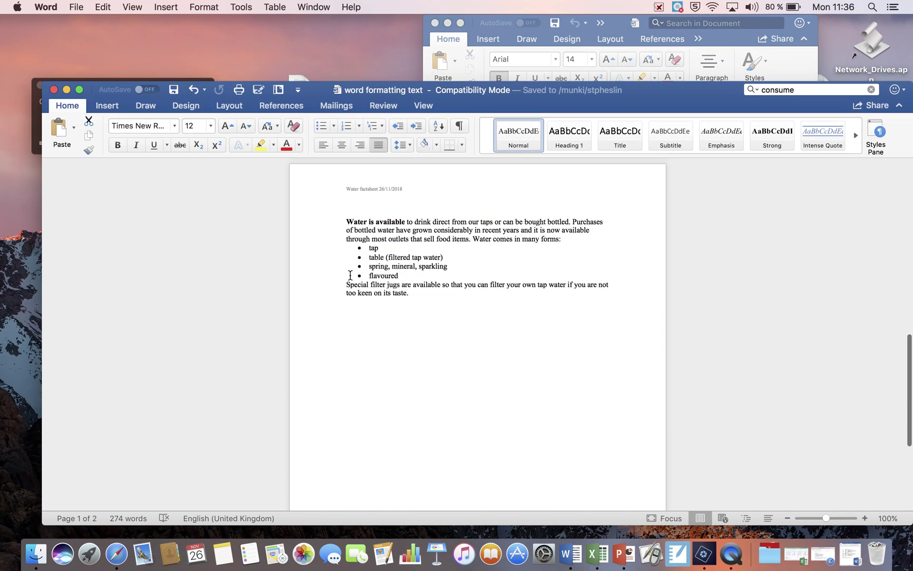
click(449, 300)
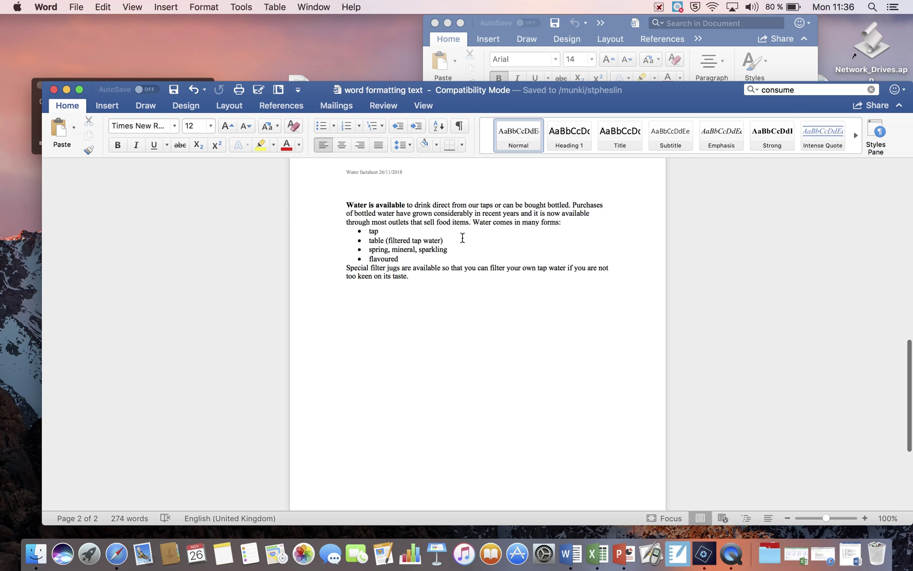
Recheck task 22 in the instructions for the rows and columns of the "Benefits of bottled water" table, and return to the factsheet.
click(615, 33)
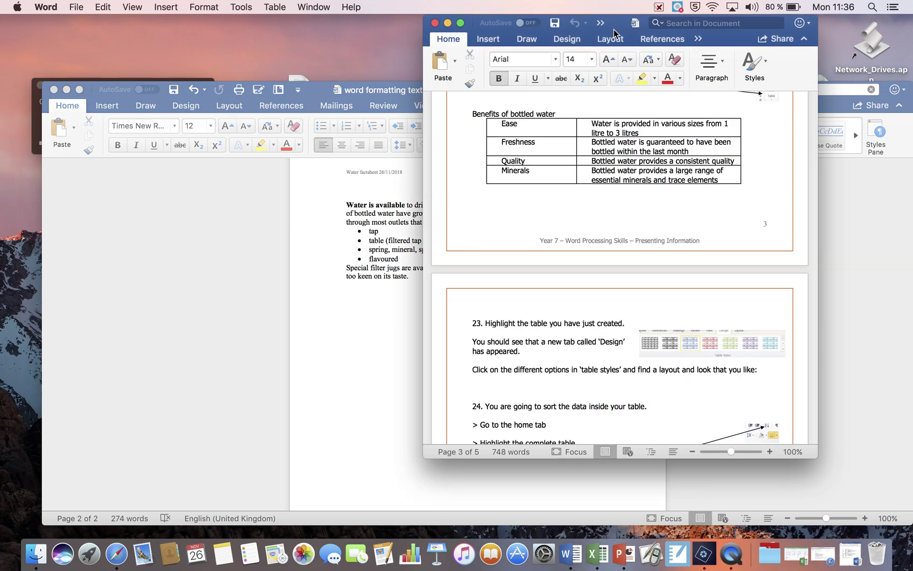
scroll(639, 241, up, 3)
scroll(639, 240, down, 5)
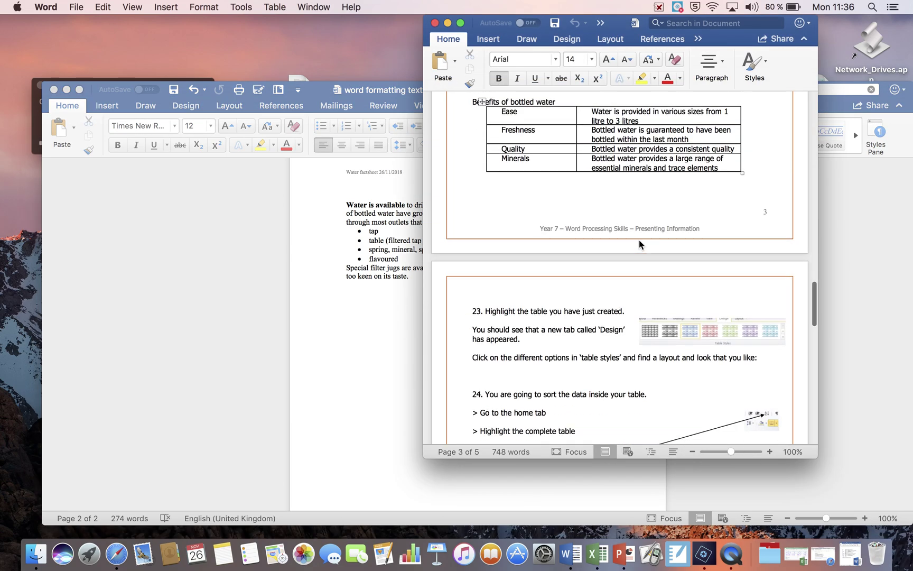
scroll(639, 243, up, 5)
scroll(639, 242, up, 3)
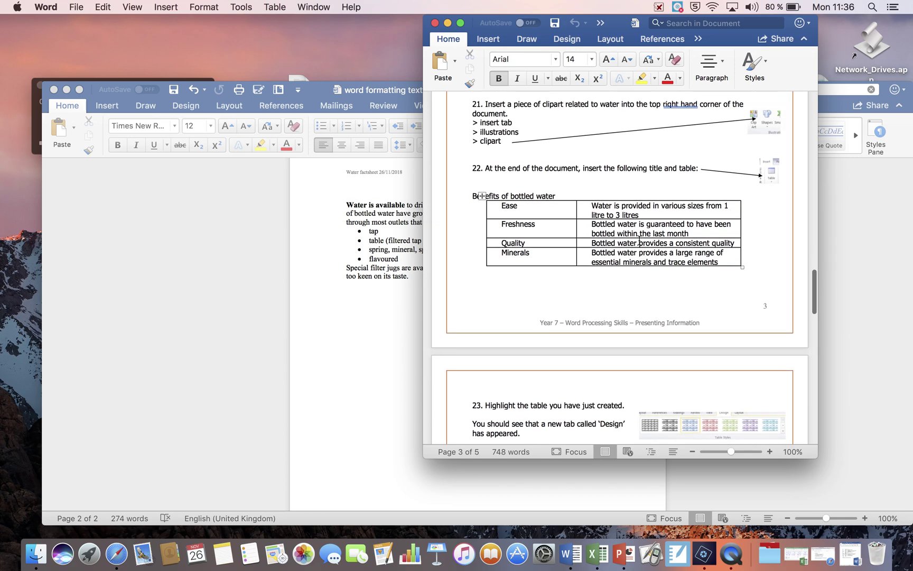
click(281, 215)
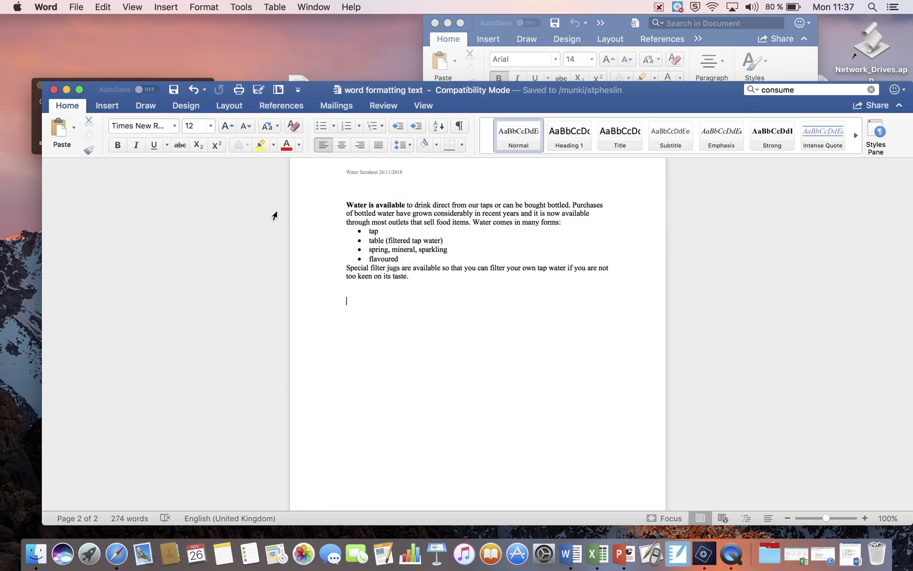
click(627, 22)
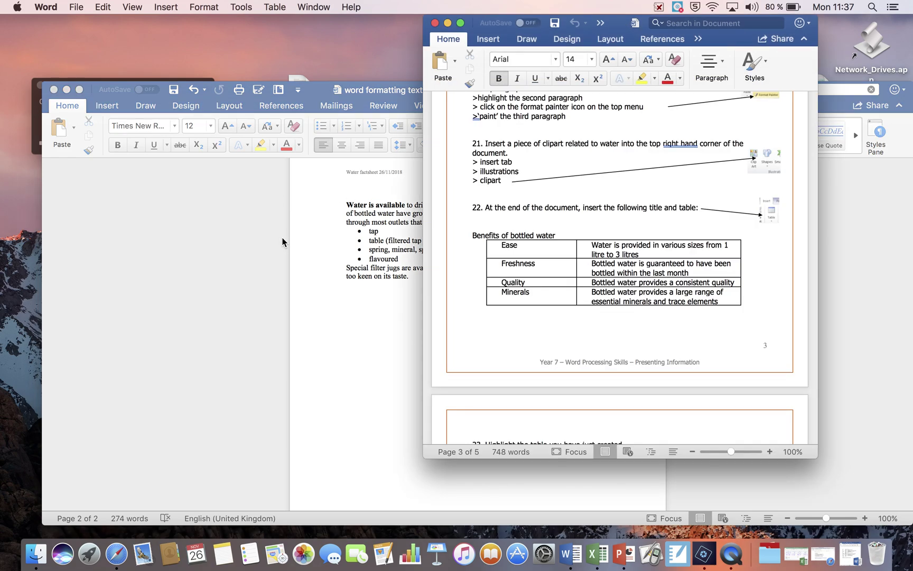
click(259, 242)
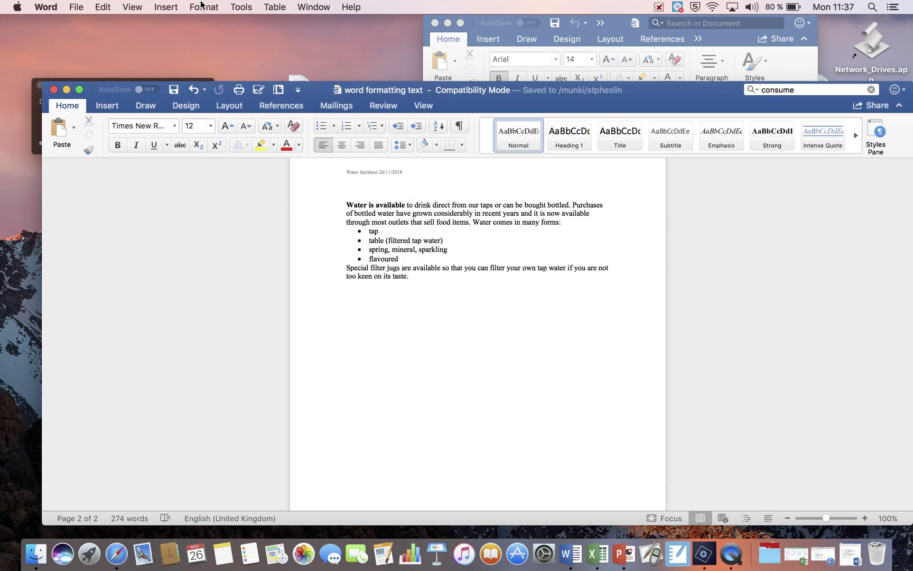
click(166, 6)
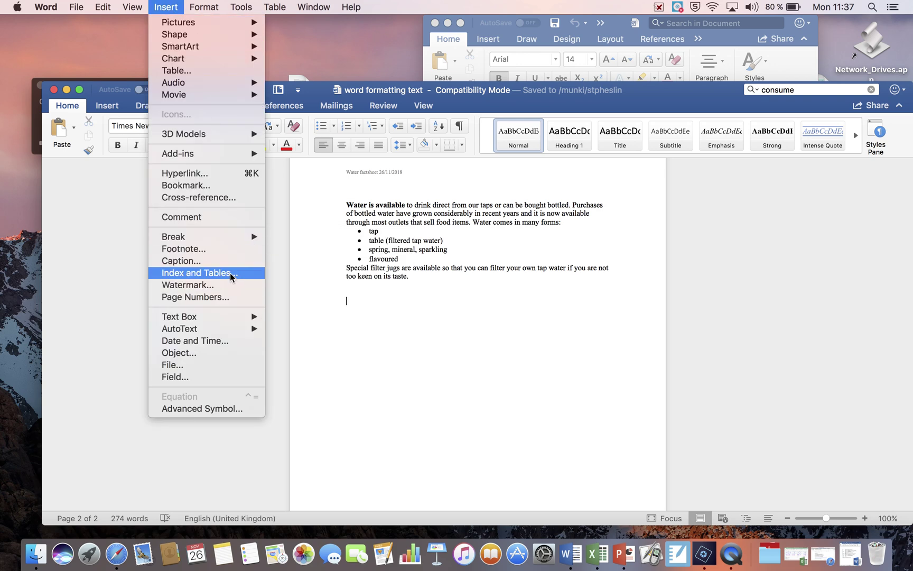
click(230, 274)
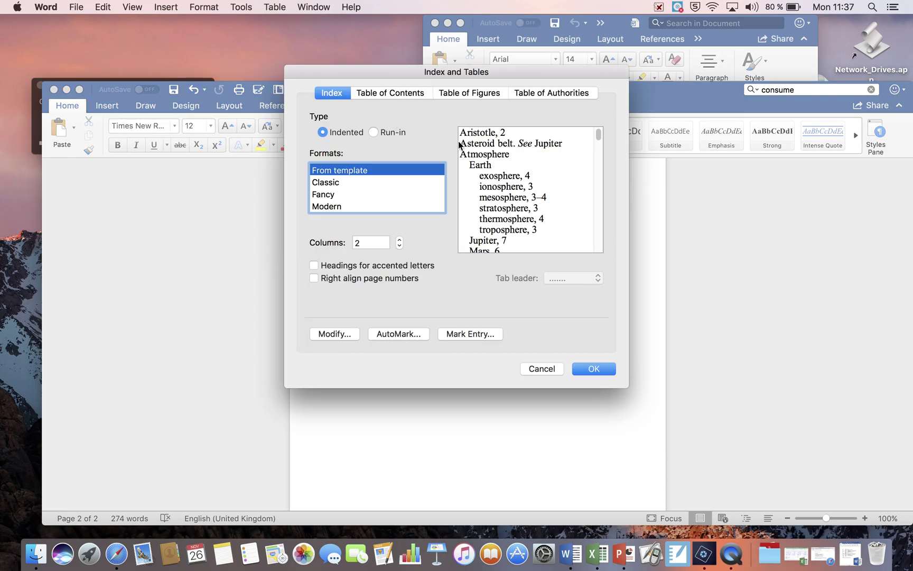
click(544, 369)
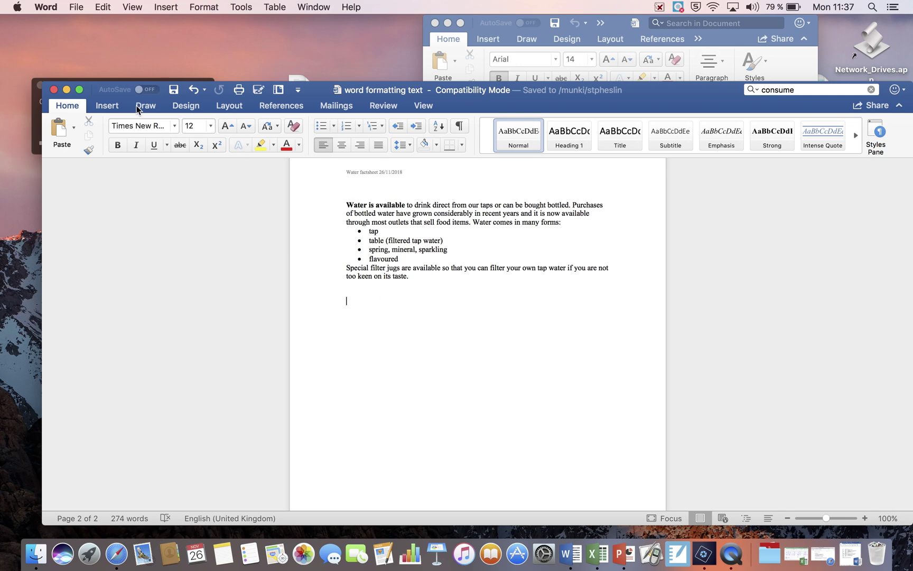
Insert a table with 2 columns and 4 rows below the last paragraph at the end of the factsheet.
click(109, 109)
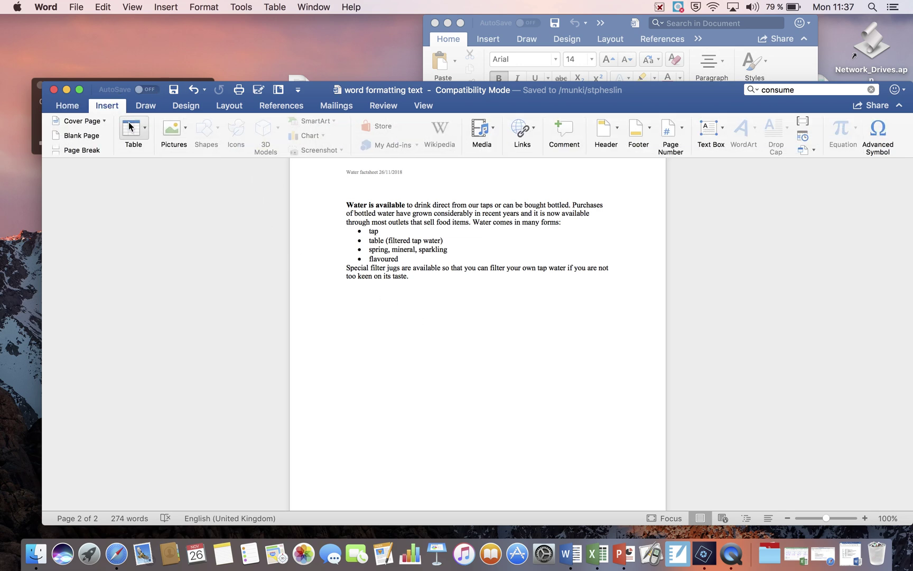
click(139, 132)
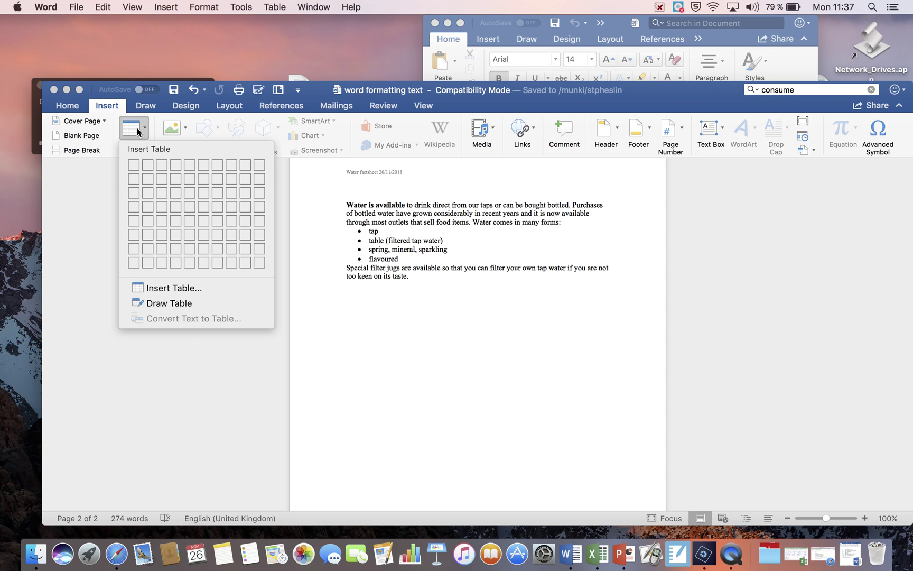
click(164, 291)
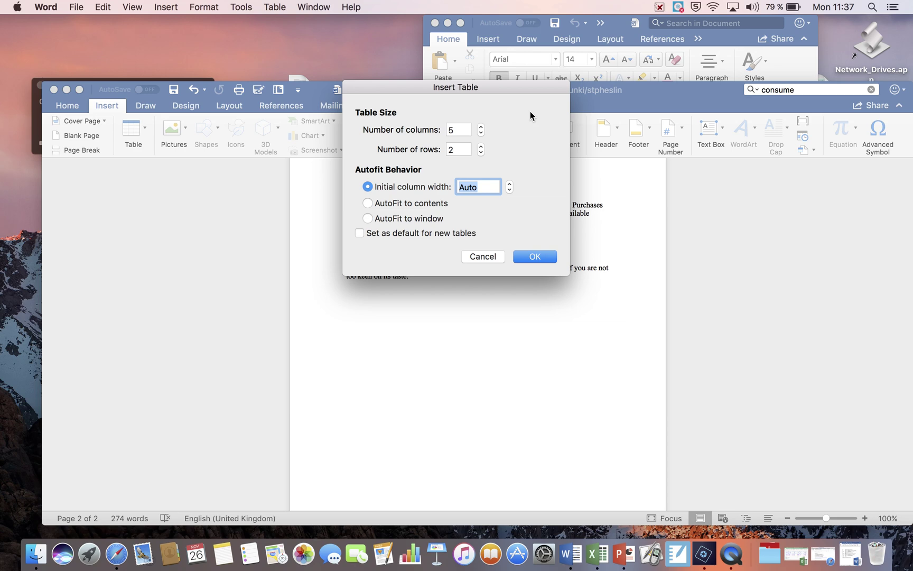
double_click(456, 147)
key(BackSpace)
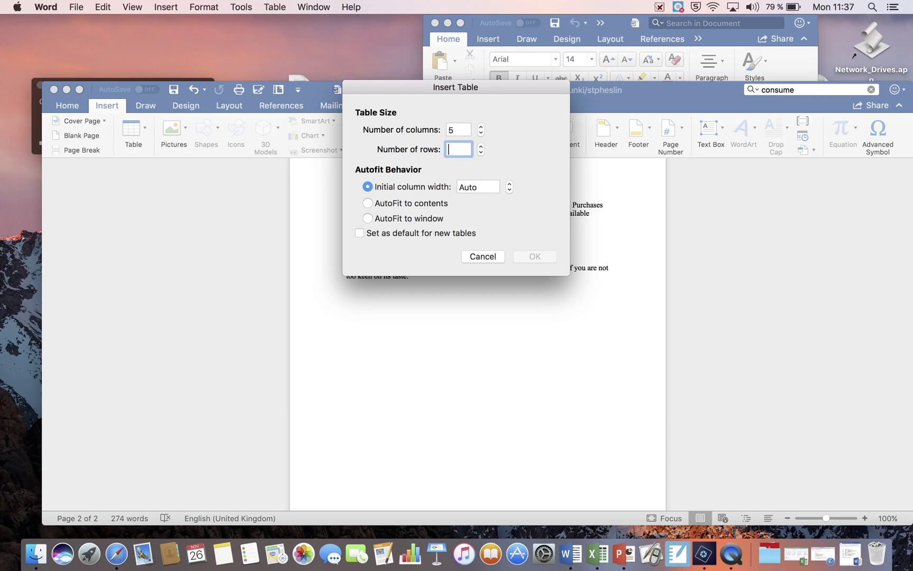
text(4)
click(453, 131)
key(BackSpace)
text(2)
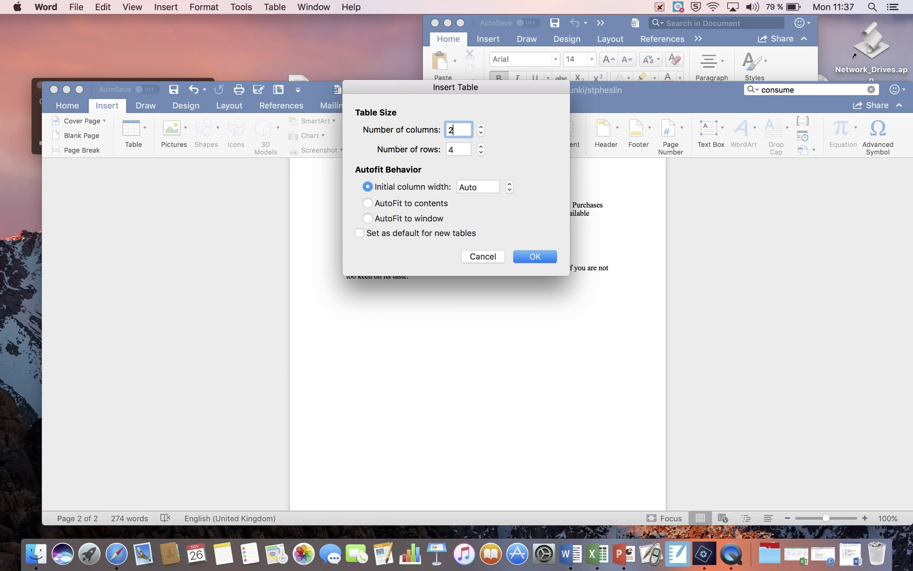
click(545, 257)
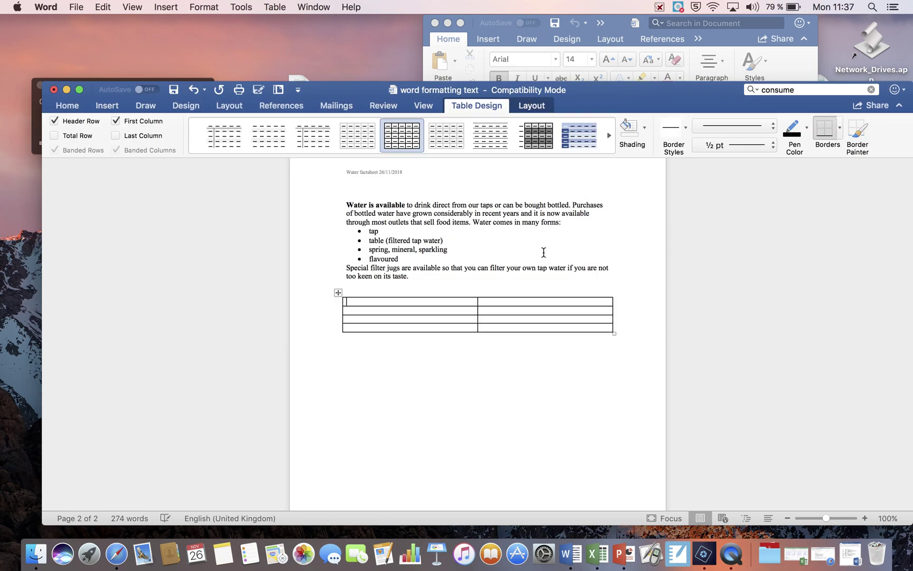
Read tasks 22 to 24 in the instructions, covering the "Benefits of bottled water" table's text, styling and sorting.
click(626, 23)
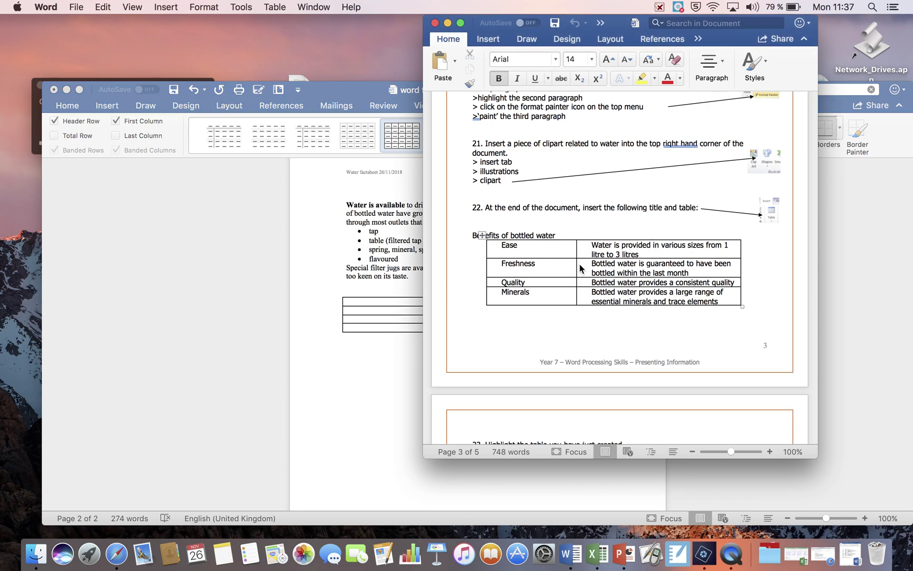
scroll(579, 268, down, 4)
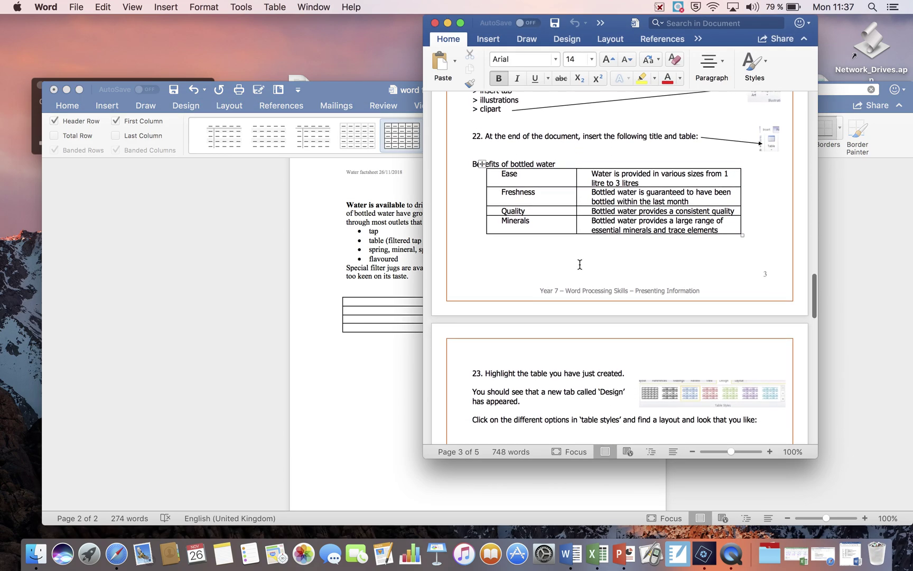
scroll(579, 268, down, 2)
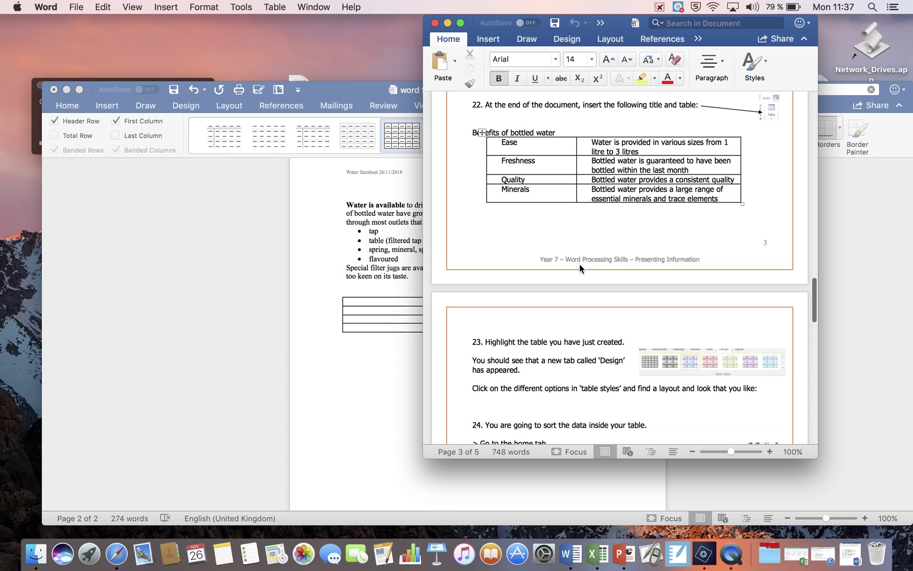
scroll(579, 268, down, 1)
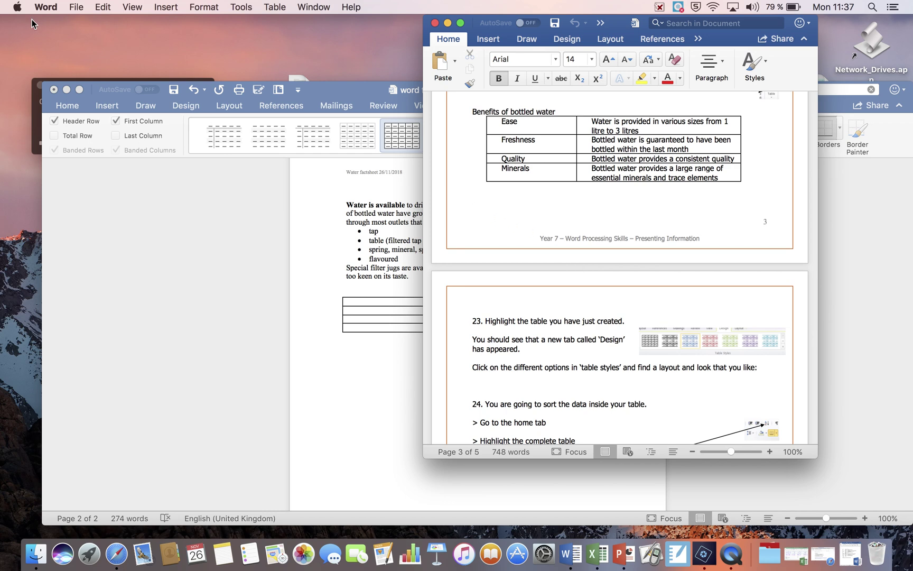
click(729, 560)
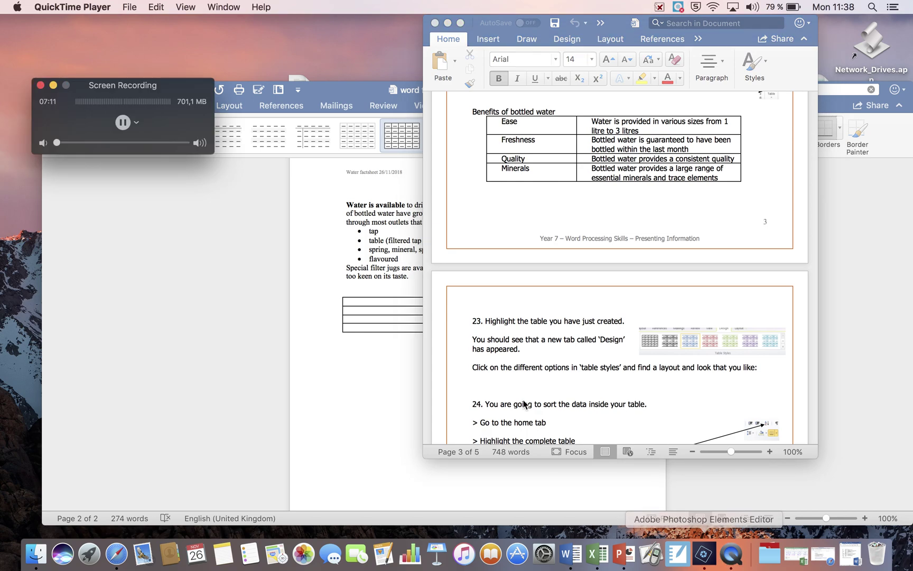
click(122, 123)
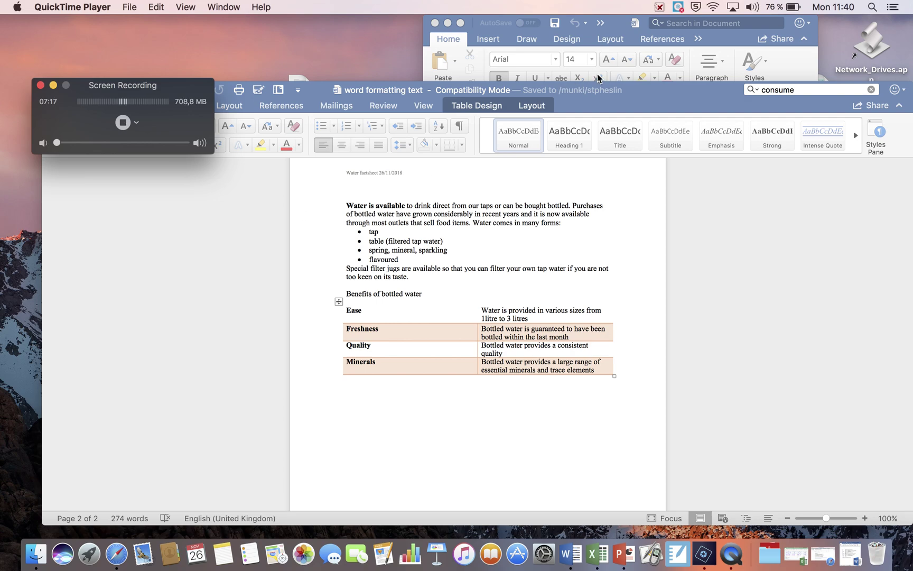
Recheck the table content and task 23 in the instructions, and return to the factsheet with nothing in the table selected.
click(724, 36)
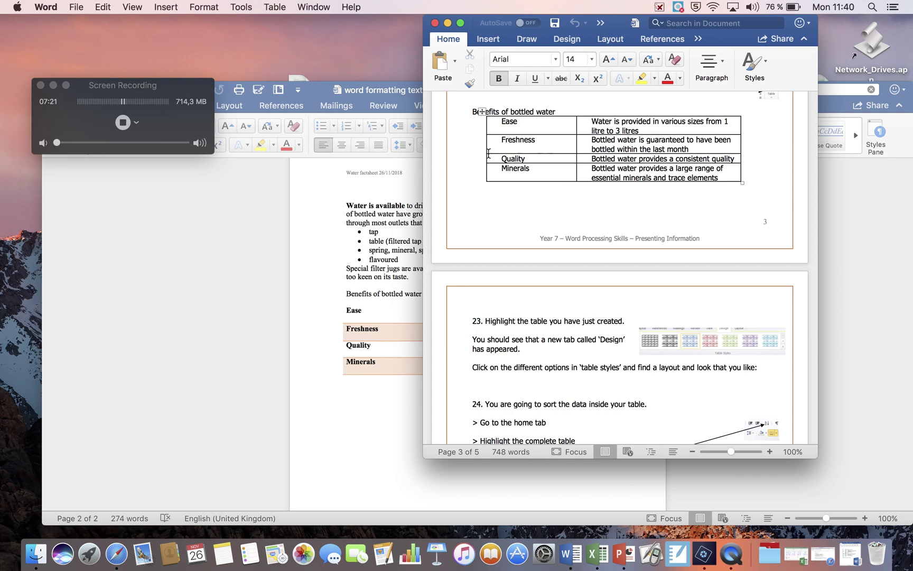
click(267, 210)
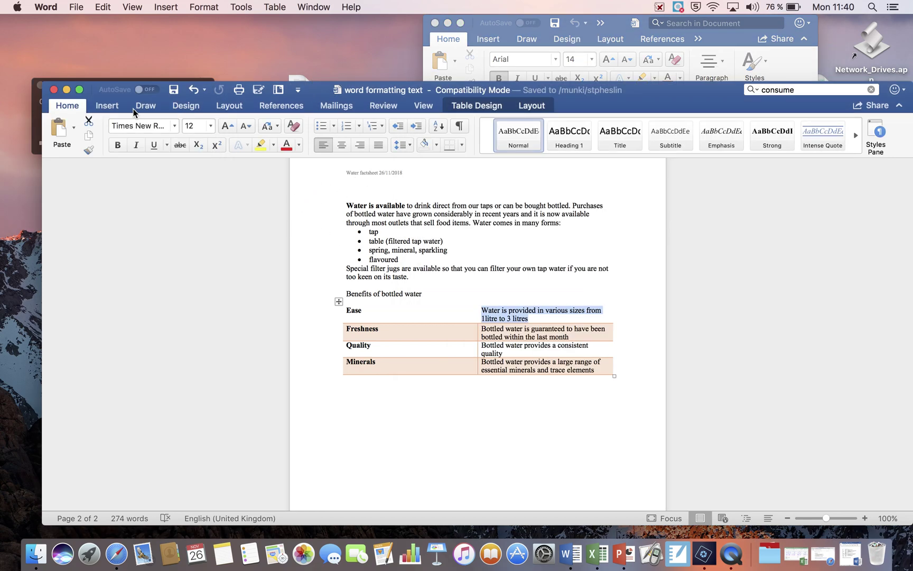
click(108, 107)
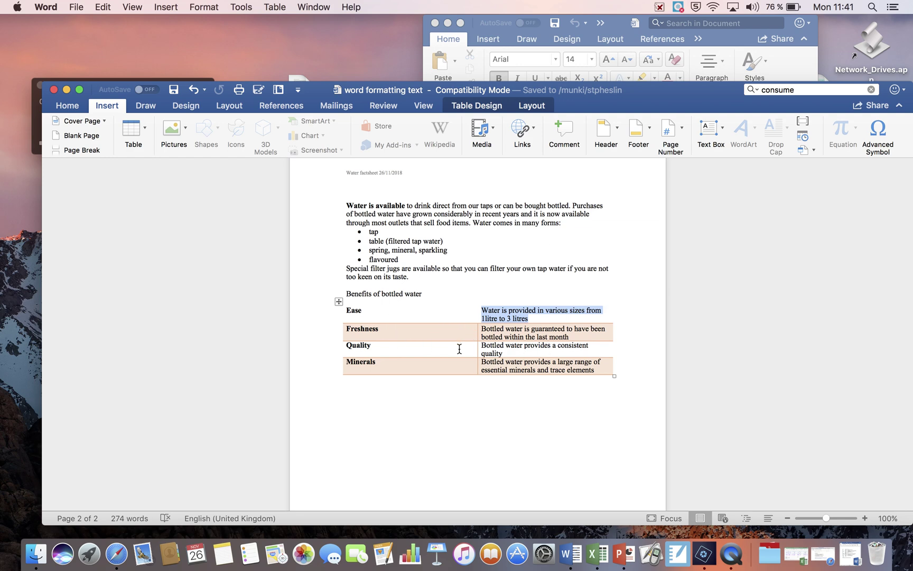
click(414, 420)
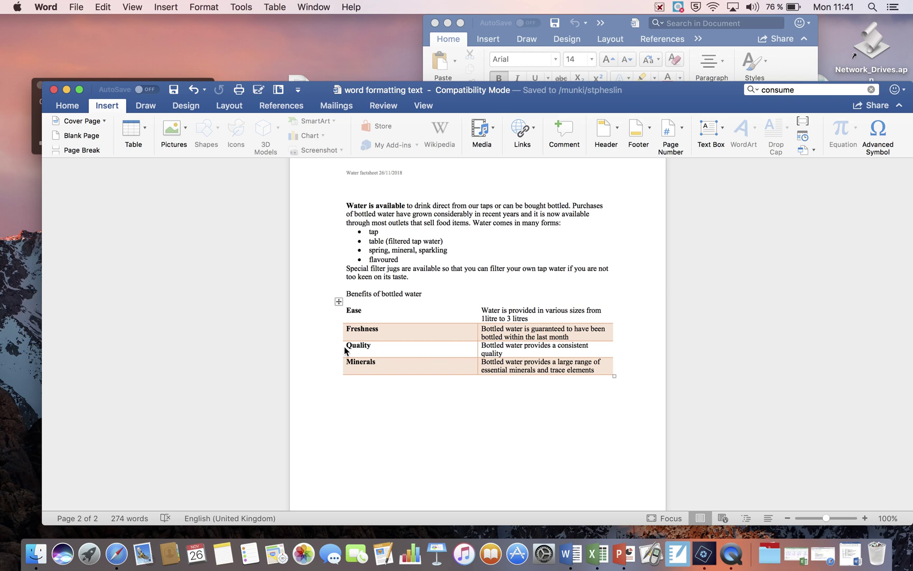
Try several table styles on the whole "Benefits of bottled water" table, settle on the black grid style without shading, and save the factsheet.
click(338, 302)
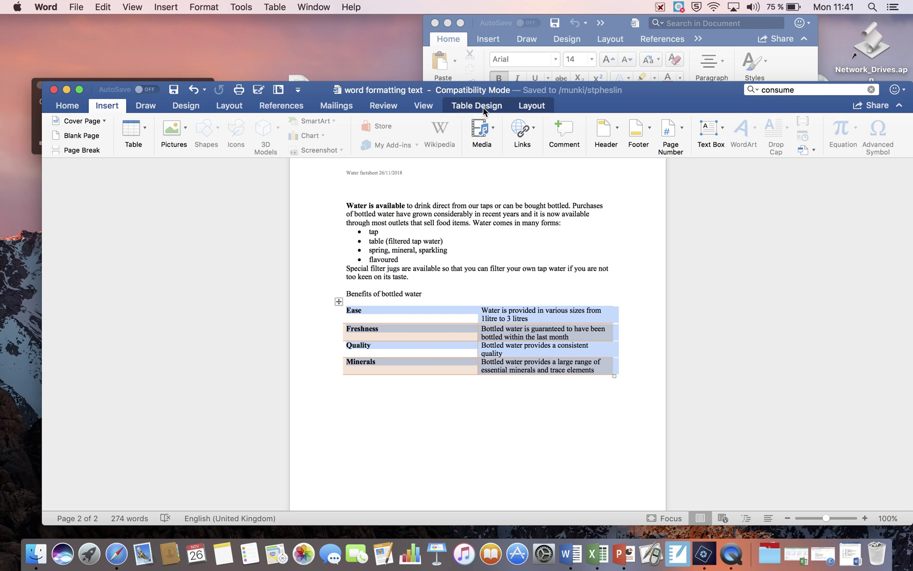
click(483, 106)
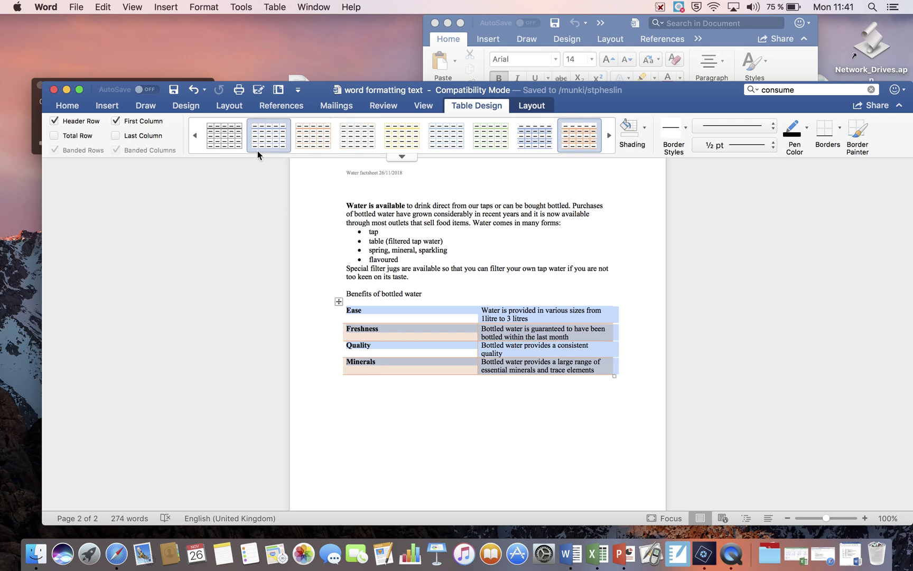
click(228, 144)
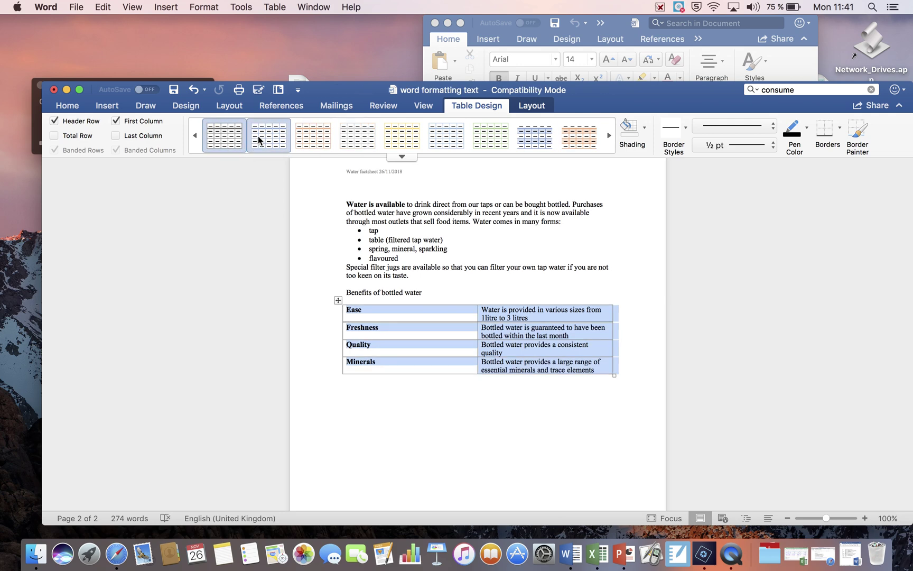
click(258, 139)
click(309, 137)
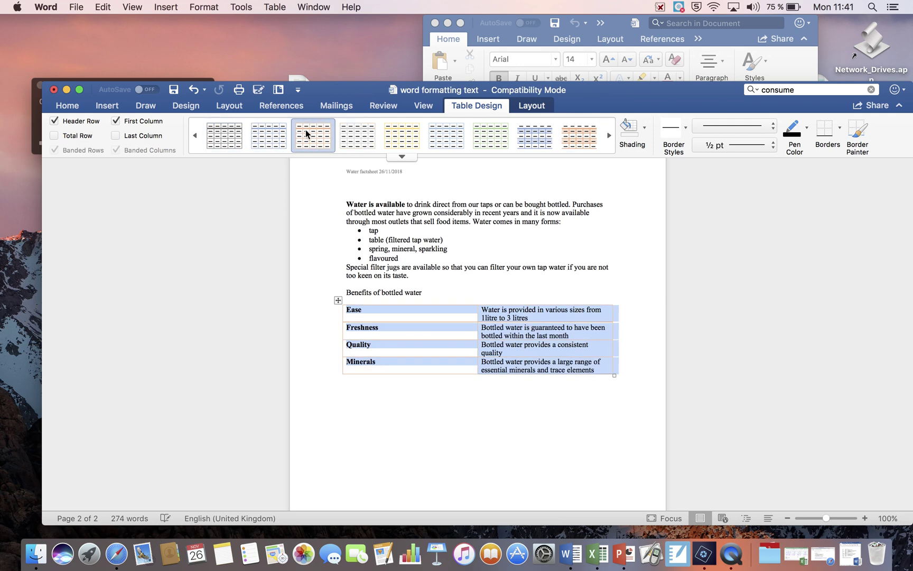
click(347, 137)
click(407, 138)
click(459, 136)
click(472, 136)
click(535, 140)
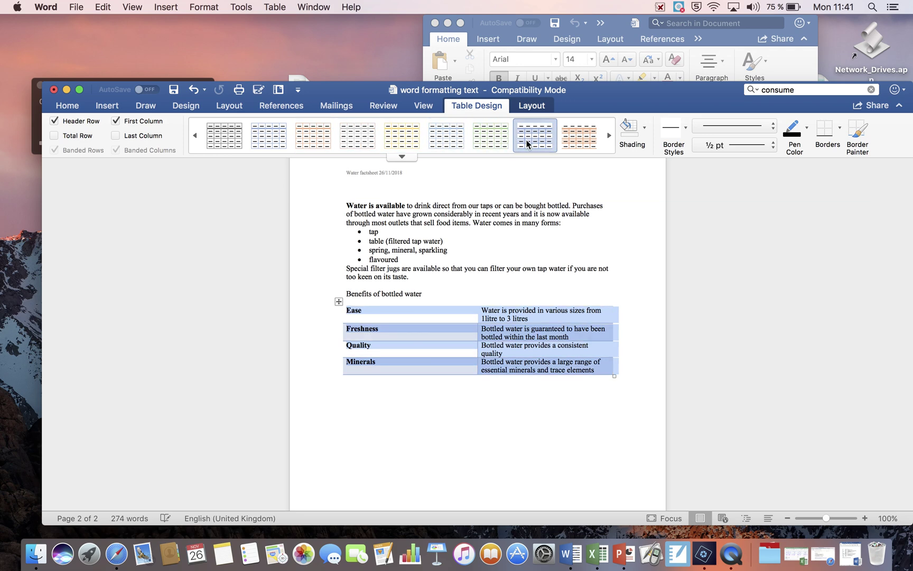
click(230, 147)
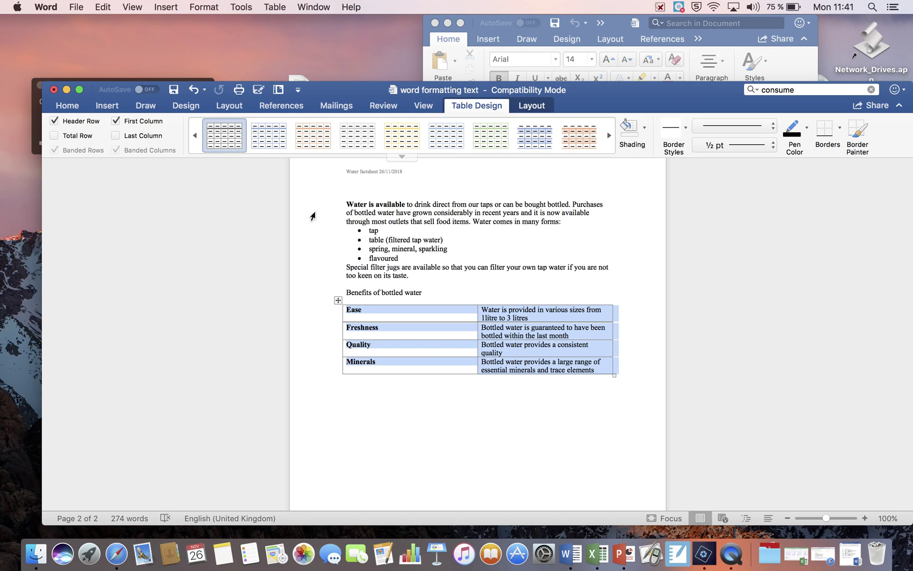
click(174, 90)
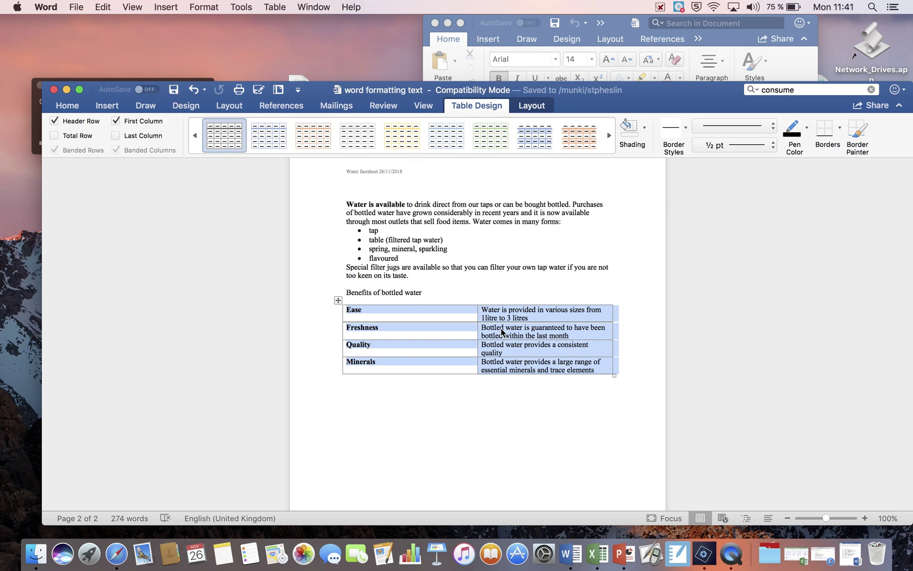
Switch to QuickTime Player, quit it, and name the screen recording "Yr 7 Word lesson 2" for saving to the Desktop.
click(37, 117)
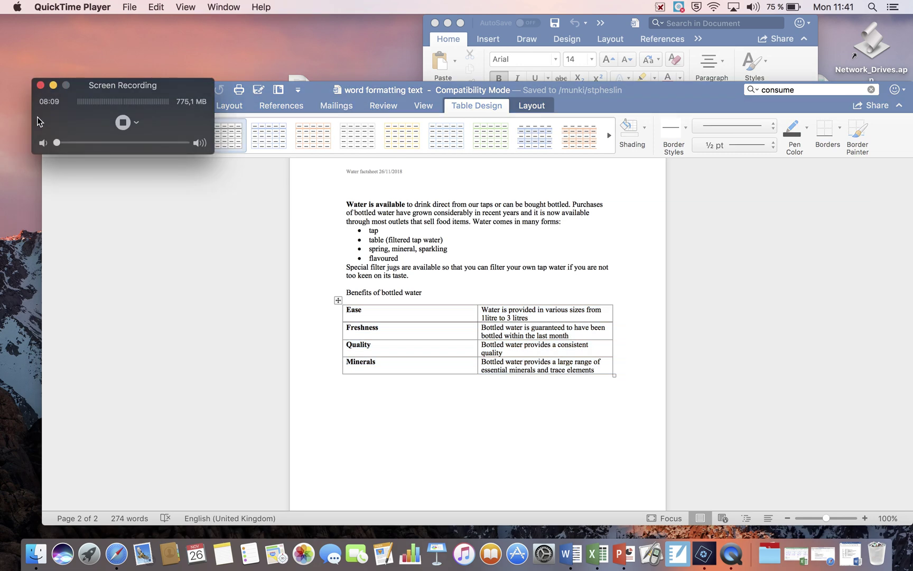
click(83, 8)
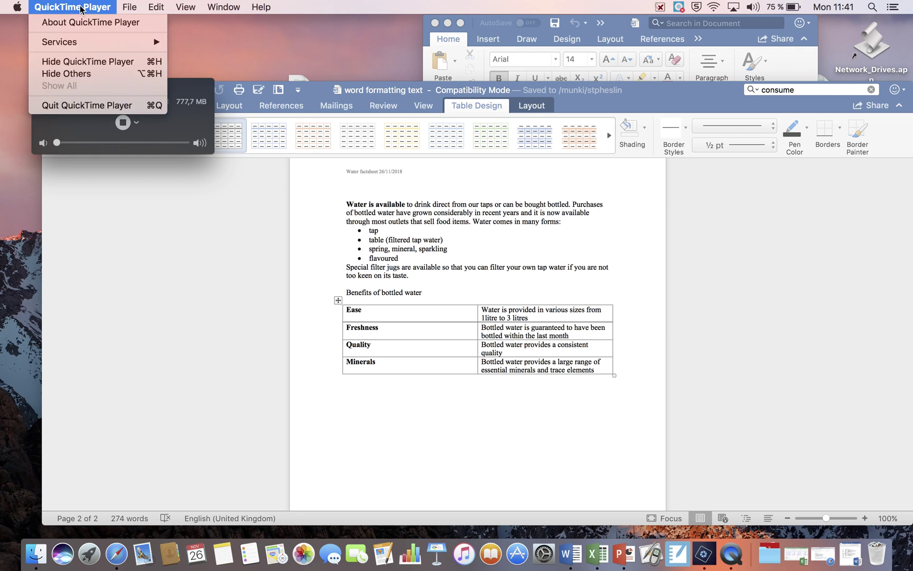
click(81, 105)
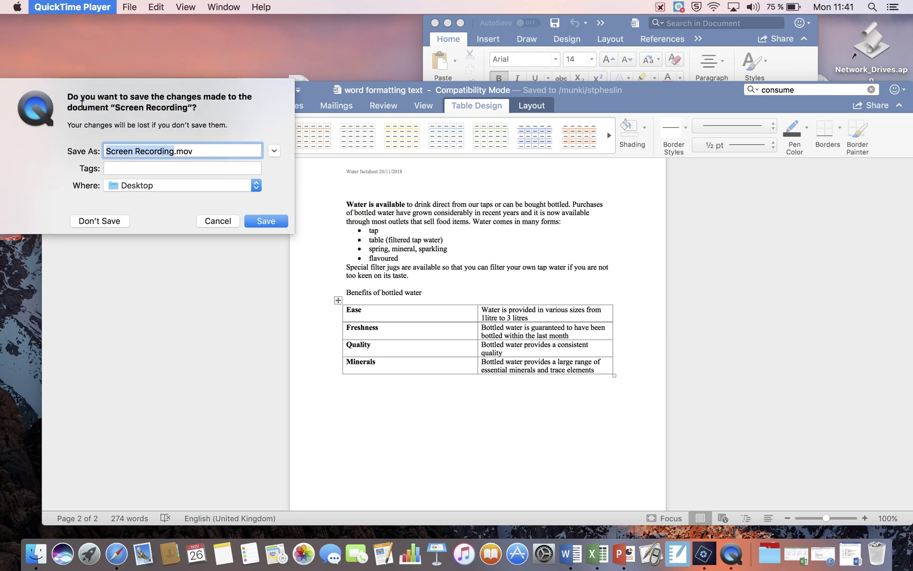
text(Yr )
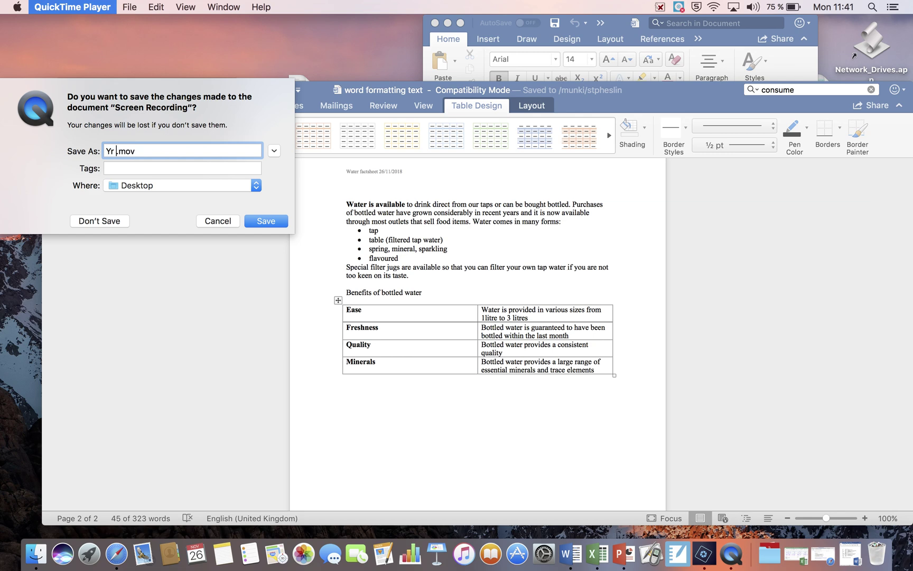
text(7 Word lesson 2)
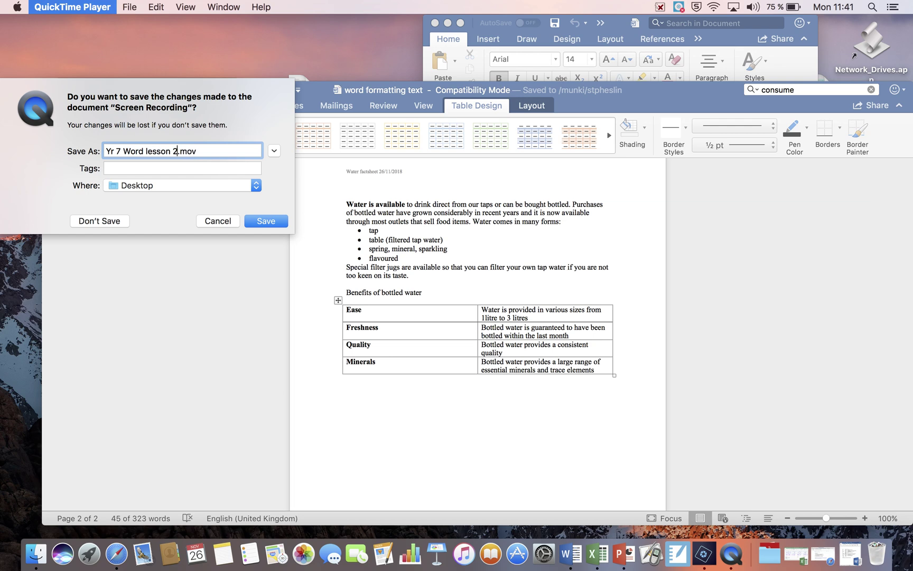